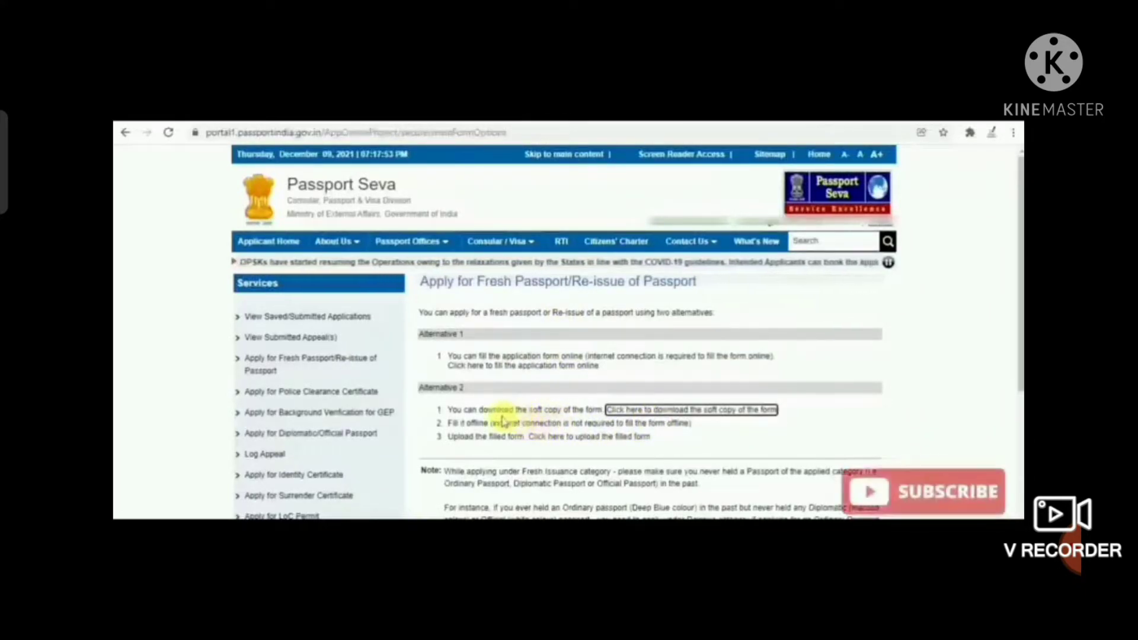
# Open the online application form offered under Alternative 1 for a fresh passport or re-issue of passport
pyautogui.moveTo(450, 410); pyautogui.dragTo(608, 409)
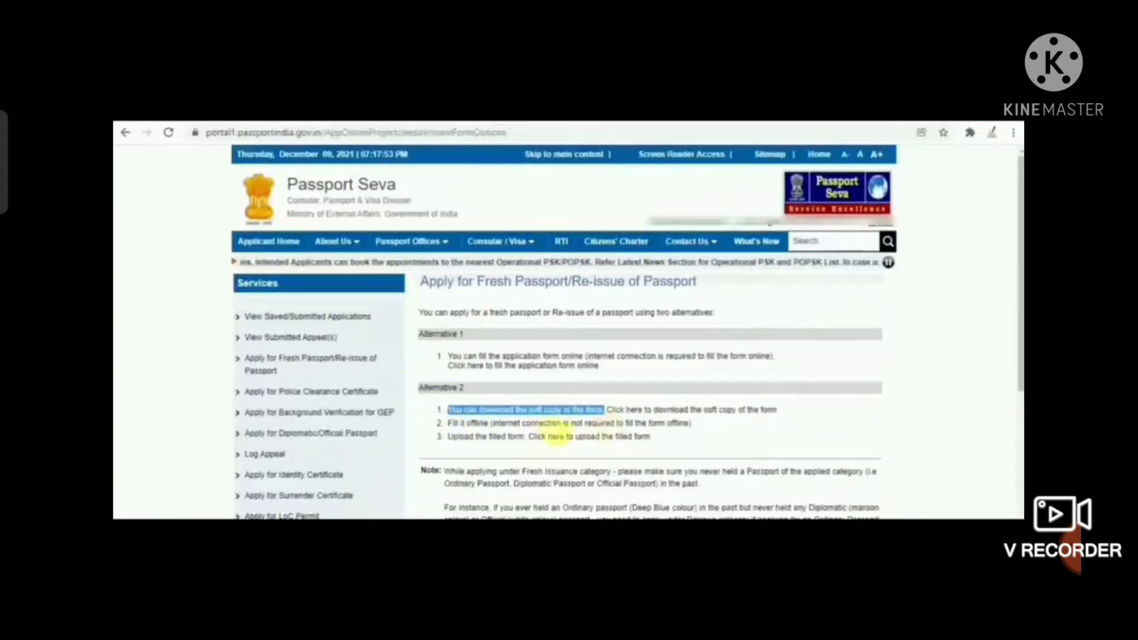
pyautogui.click(498, 442)
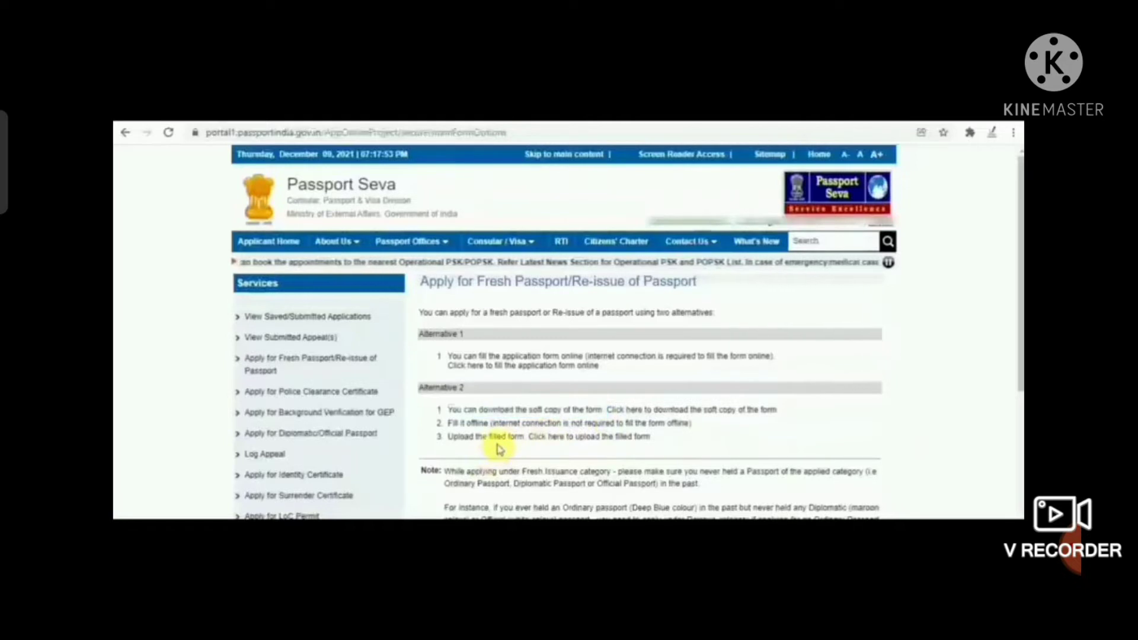
pyautogui.moveTo(448, 423); pyautogui.dragTo(700, 439)
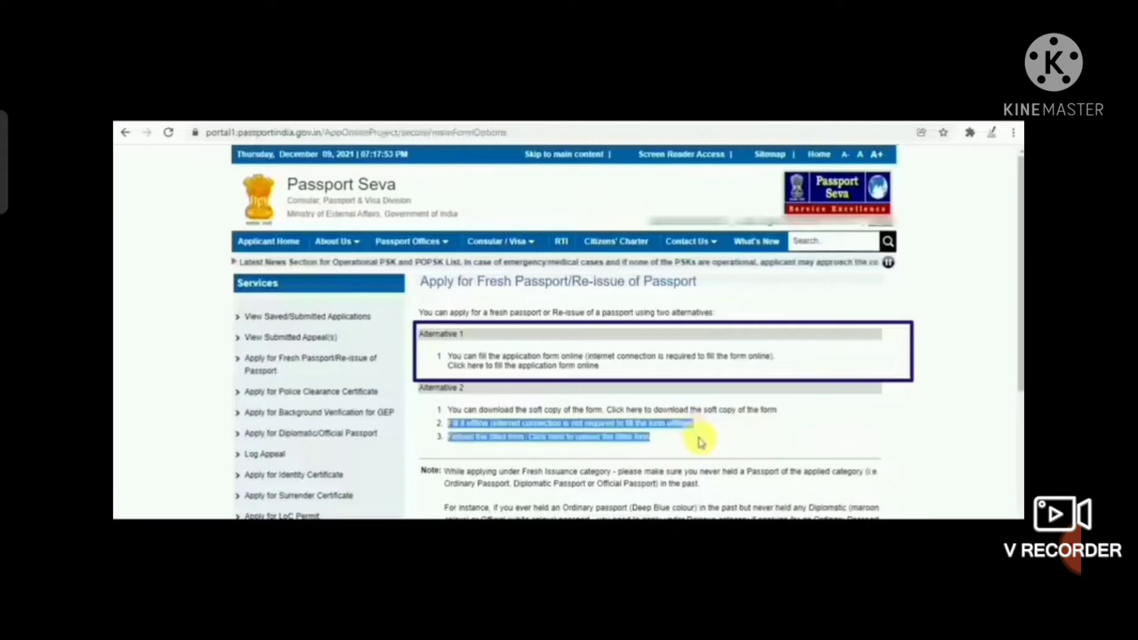
pyautogui.click(701, 441)
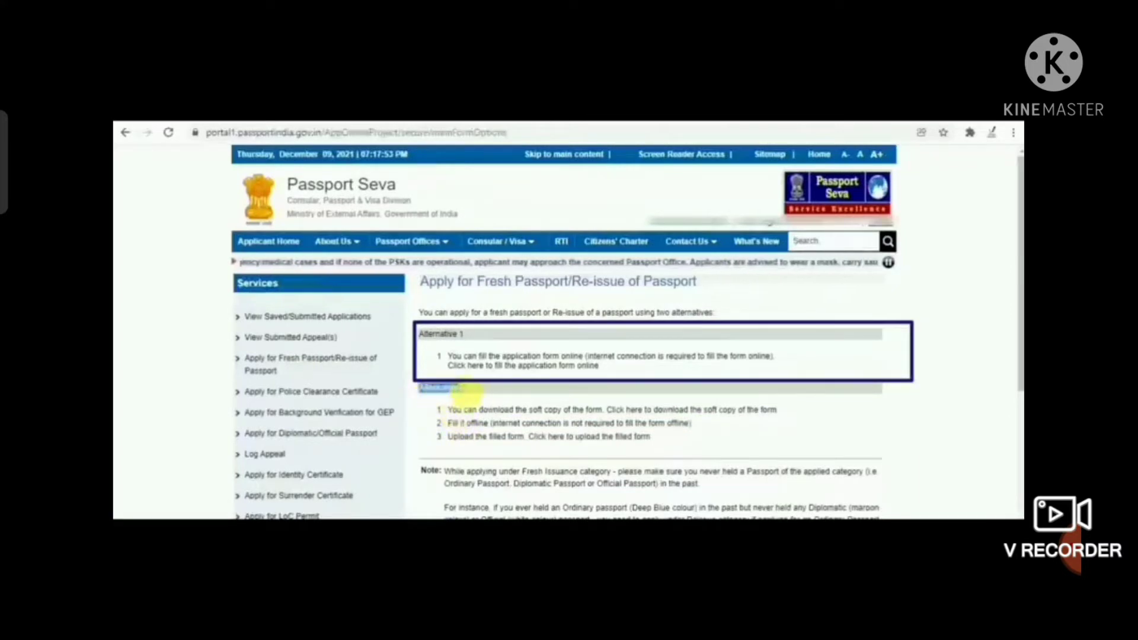
pyautogui.moveTo(447, 409); pyautogui.dragTo(736, 437)
pyautogui.click(551, 366)
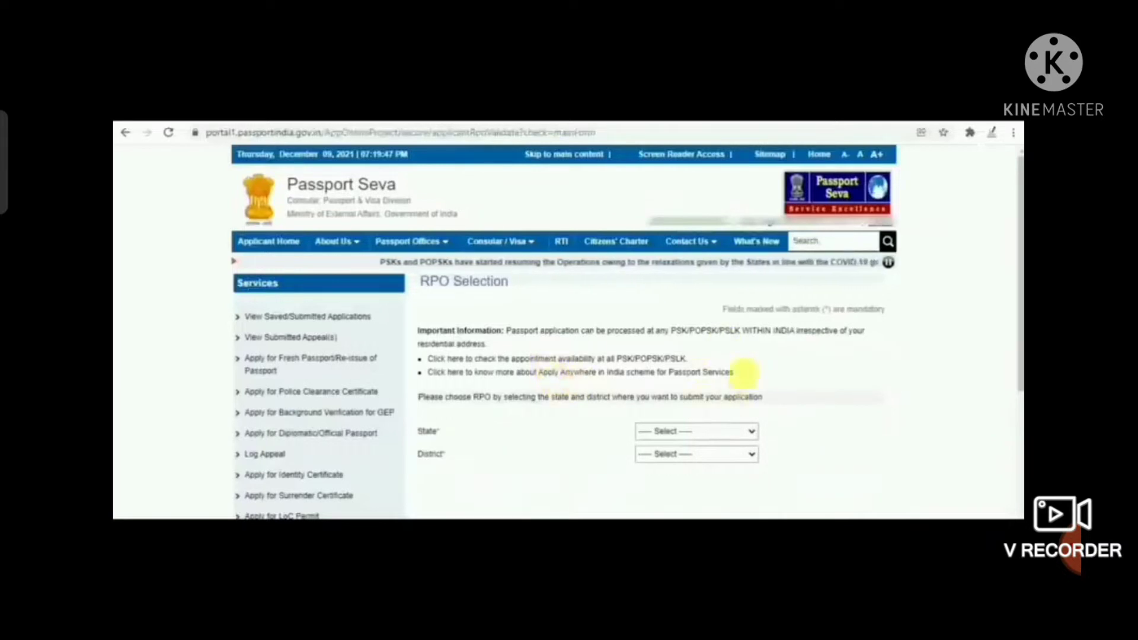
# Go through the State and District choices for the RPO selection and proceed to the passport type page
pyautogui.click(703, 432)
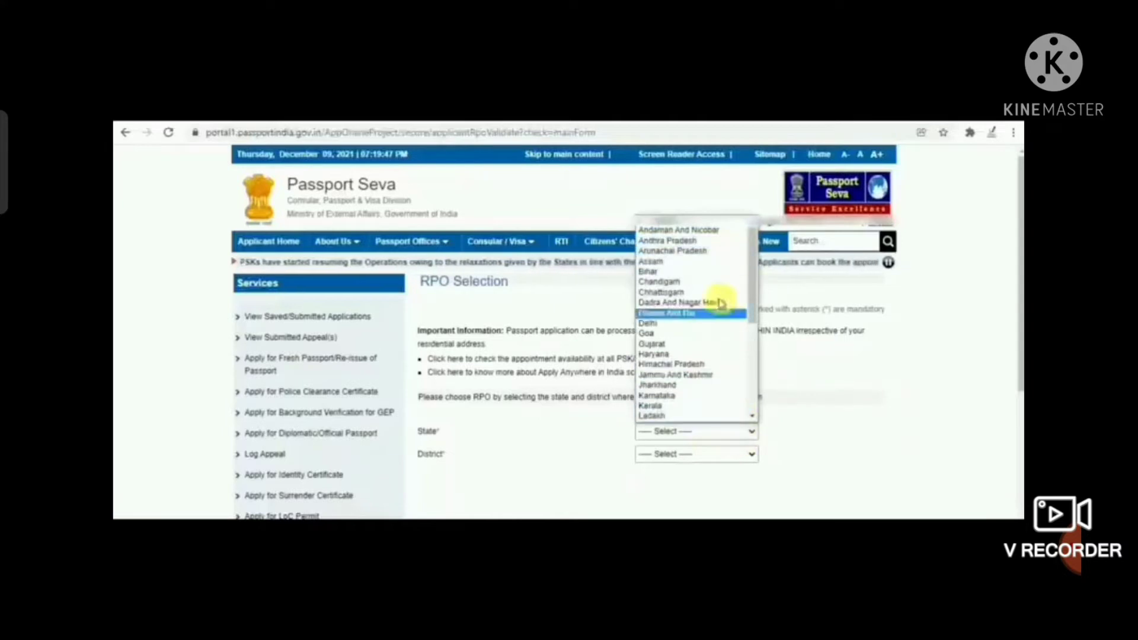
pyautogui.click(821, 457)
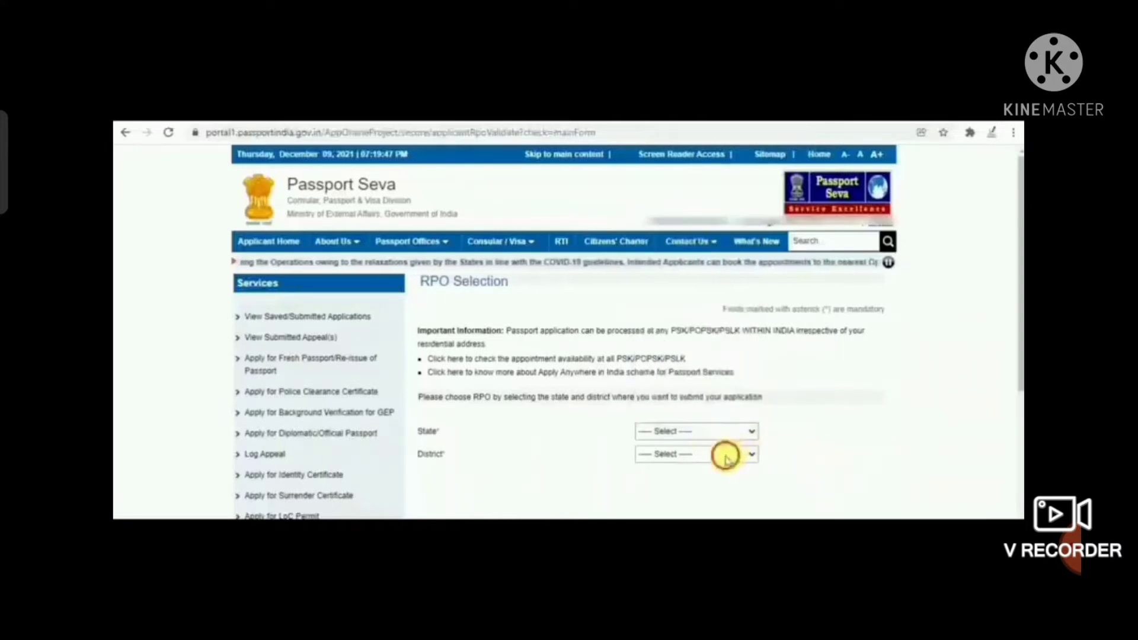
pyautogui.click(724, 455)
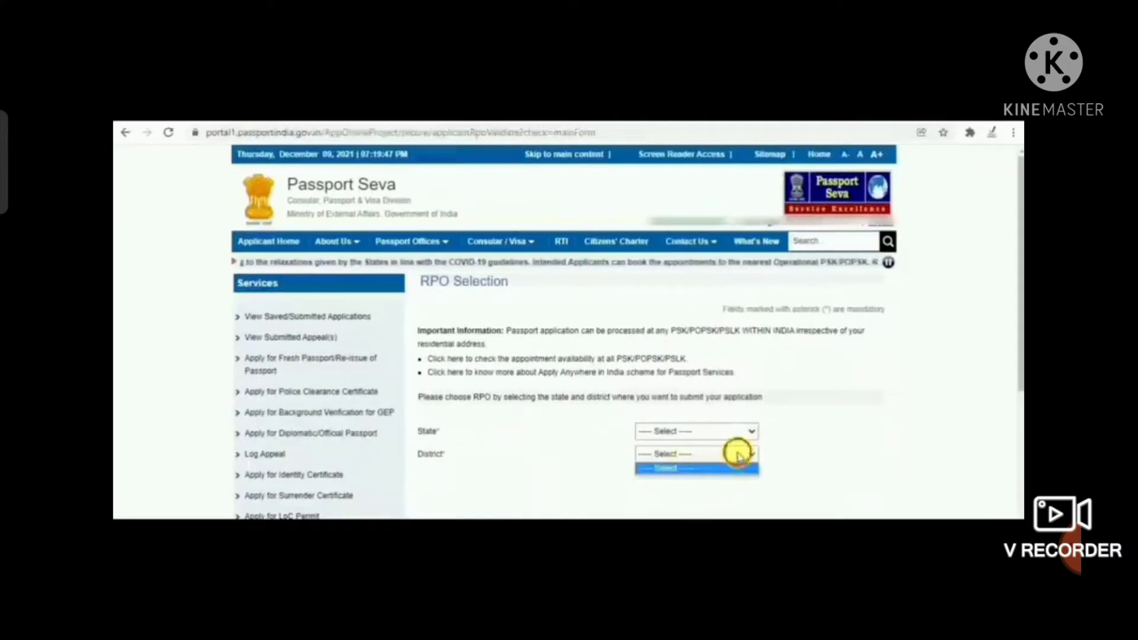
pyautogui.click(734, 452)
pyautogui.doubleClick(419, 456)
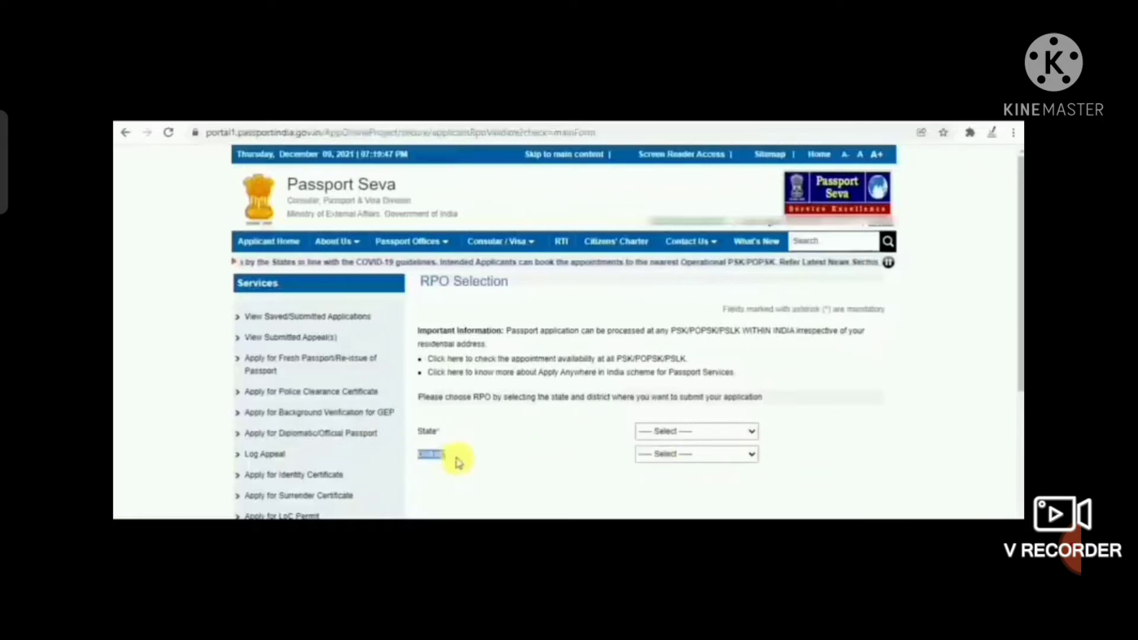
pyautogui.click(693, 477)
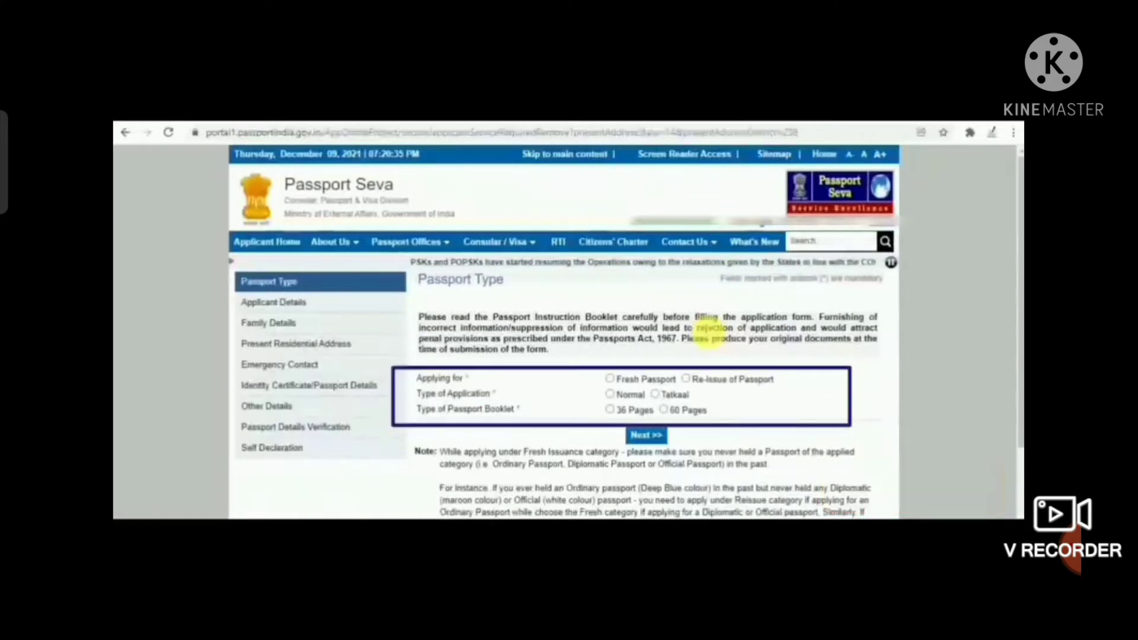
# Choose Fresh Passport, Normal application and a 36 Pages booklet, and proceed to the applicant details
pyautogui.click(611, 380)
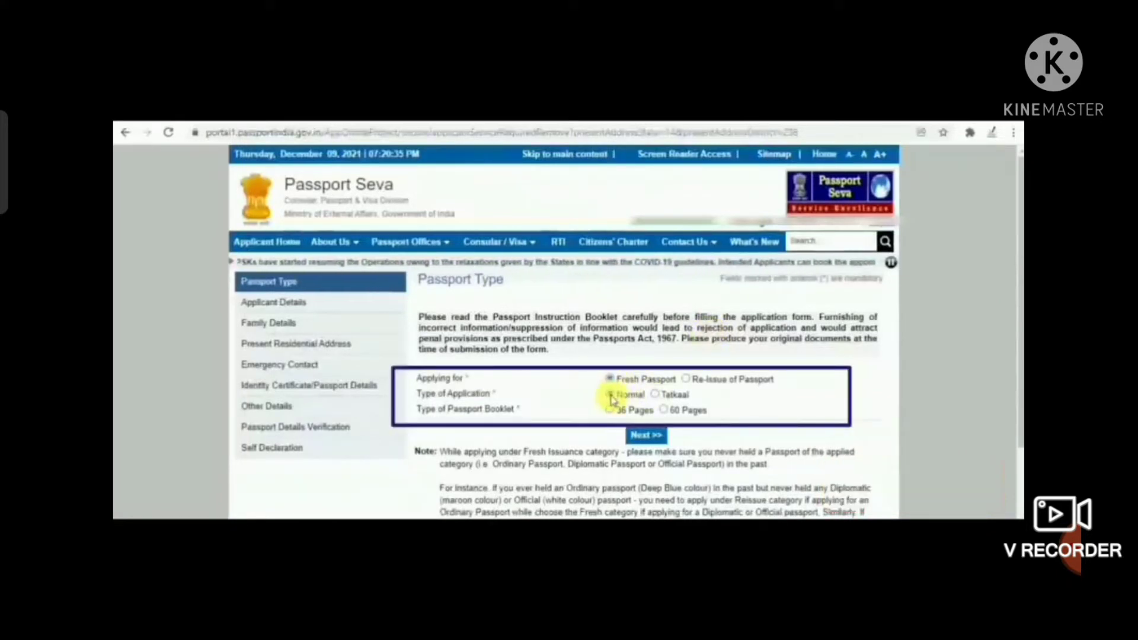
pyautogui.click(610, 395)
pyautogui.click(610, 410)
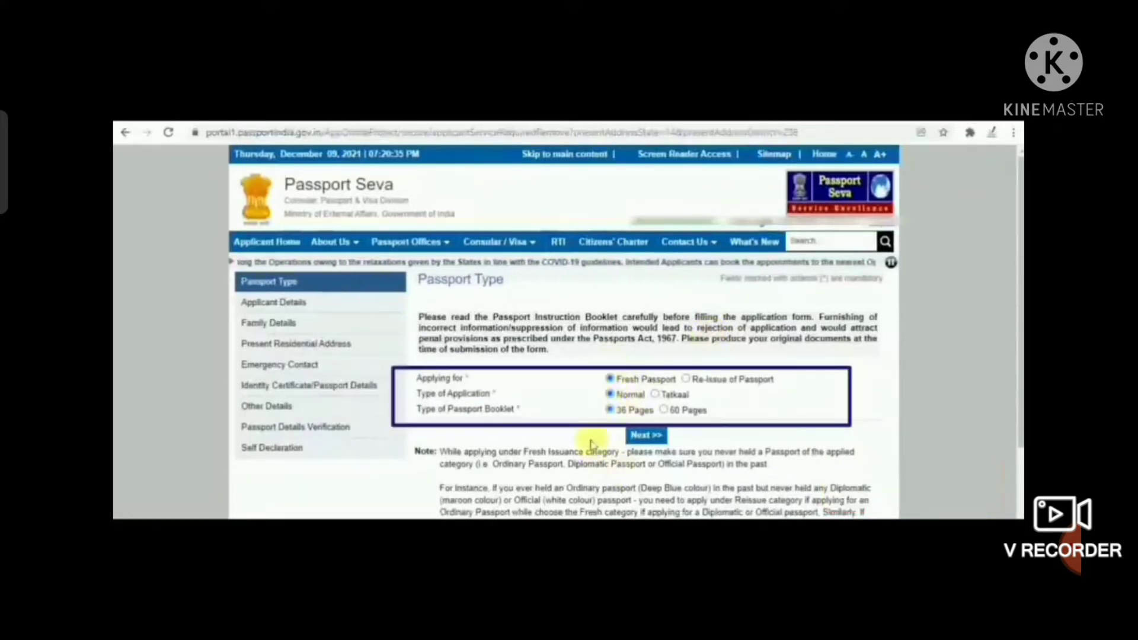
pyautogui.click(645, 437)
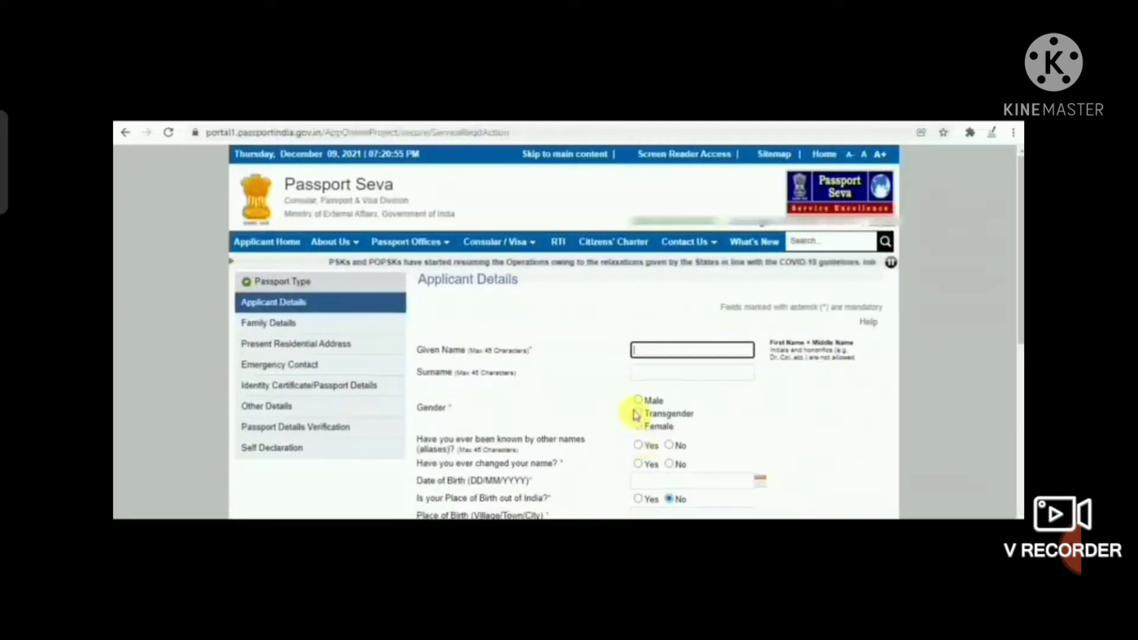
pyautogui.scroll(-2, 636, 415)
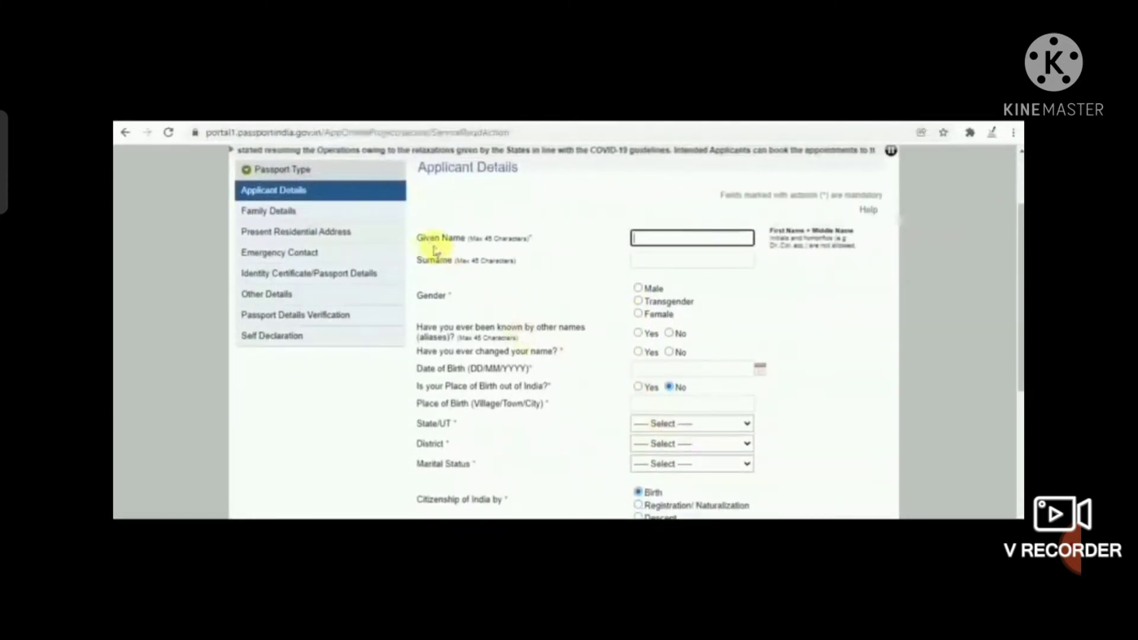
pyautogui.moveTo(418, 238); pyautogui.dragTo(520, 241)
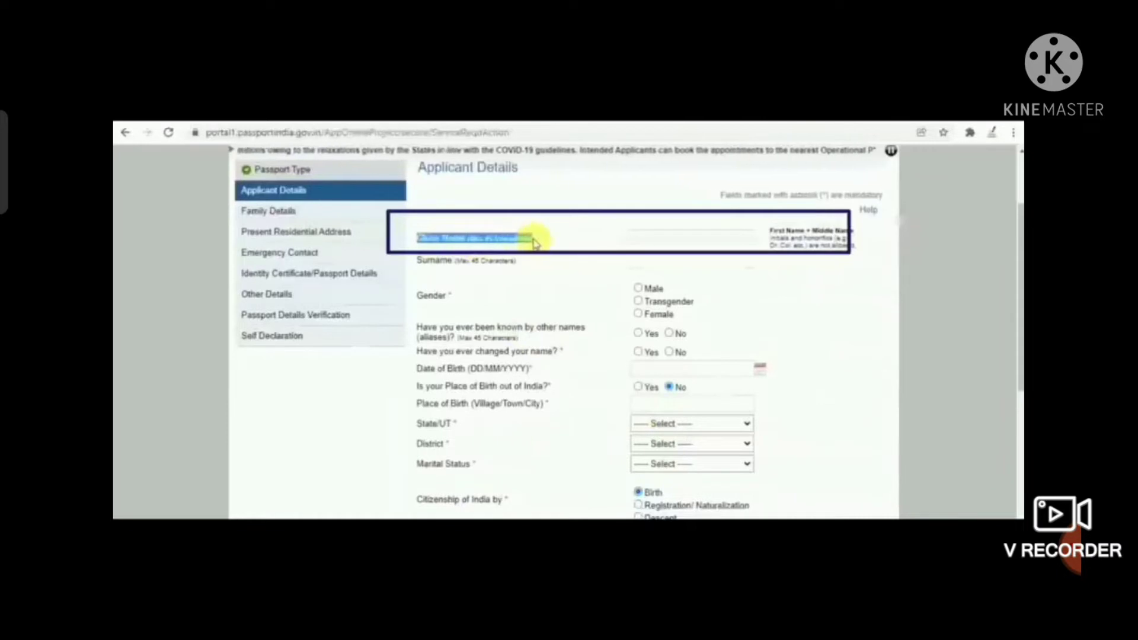
pyautogui.click(667, 238)
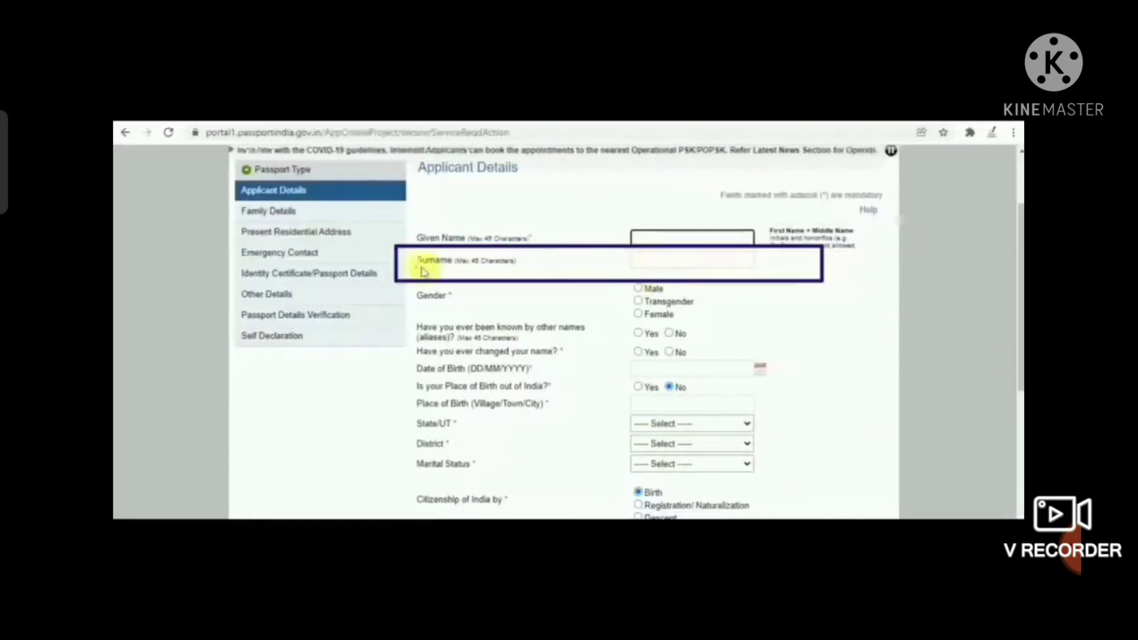
pyautogui.moveTo(414, 261); pyautogui.dragTo(517, 264)
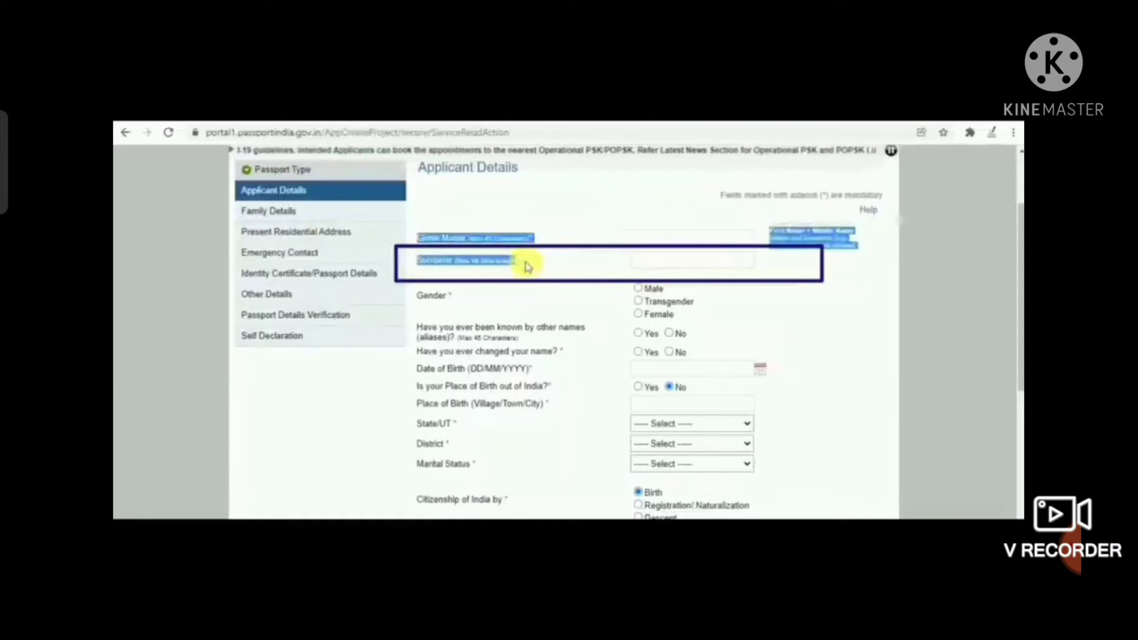
pyautogui.click(612, 261)
pyautogui.click(650, 265)
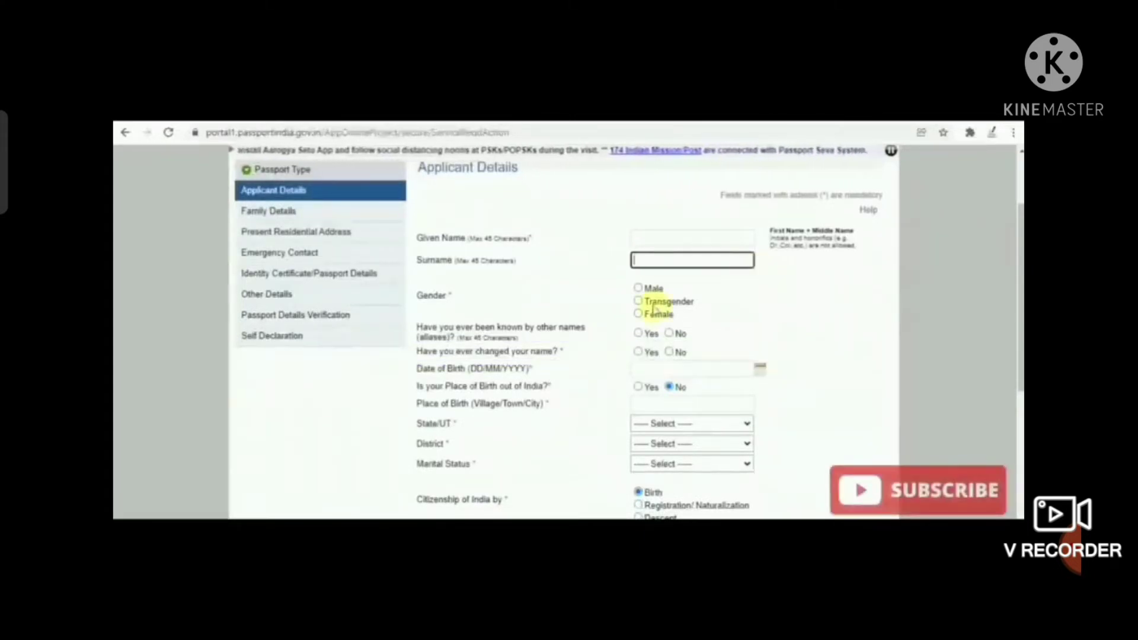
# Set the applicant's gender to Female and answer No to the questions about aliases and a changed name
pyautogui.click(638, 312)
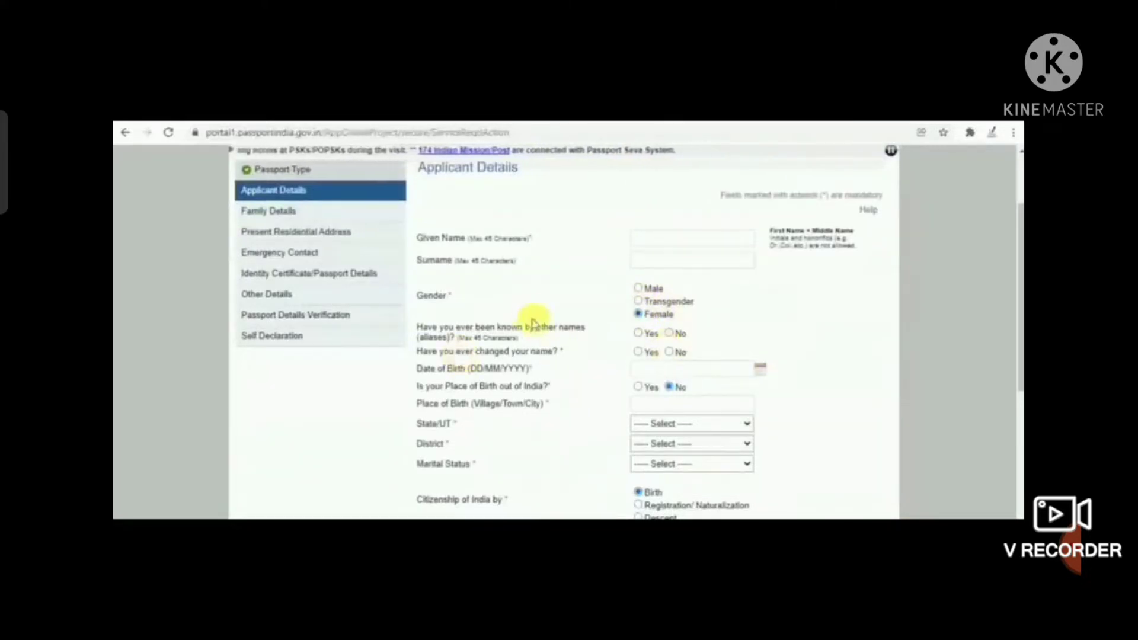
pyautogui.click(670, 336)
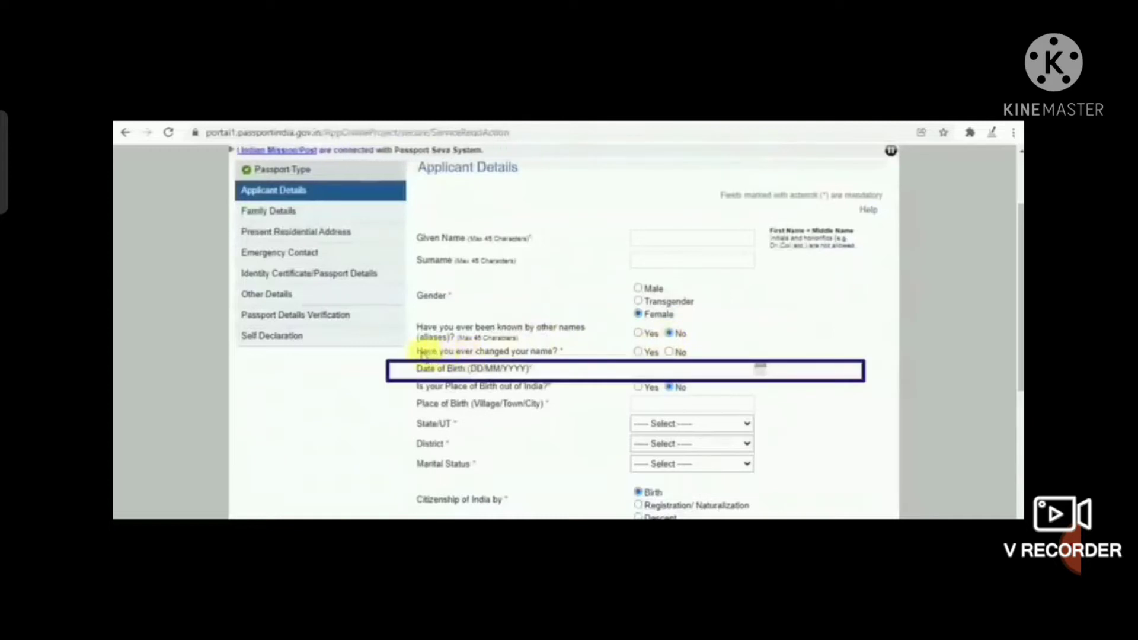
pyautogui.moveTo(423, 351); pyautogui.dragTo(681, 354)
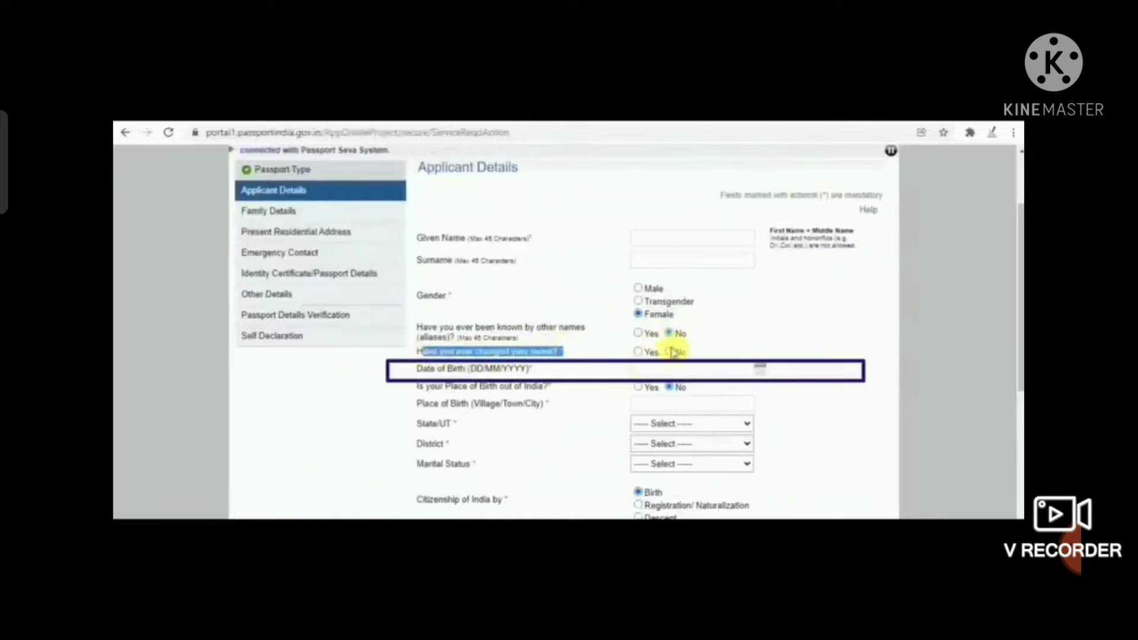
pyautogui.click(670, 352)
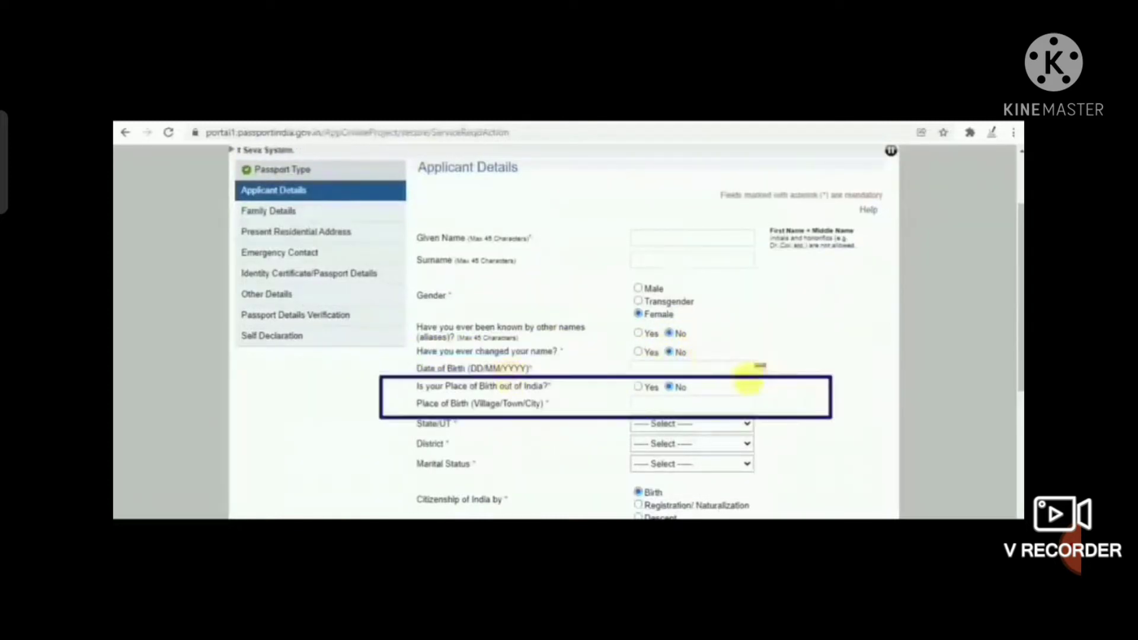
pyautogui.click(758, 368)
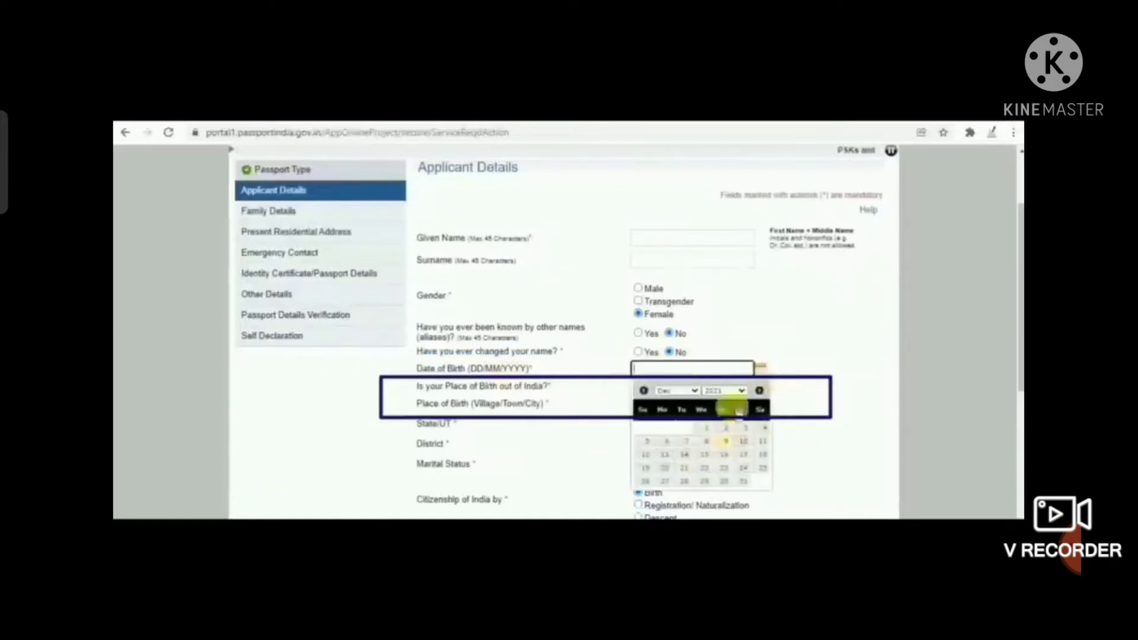
pyautogui.click(845, 400)
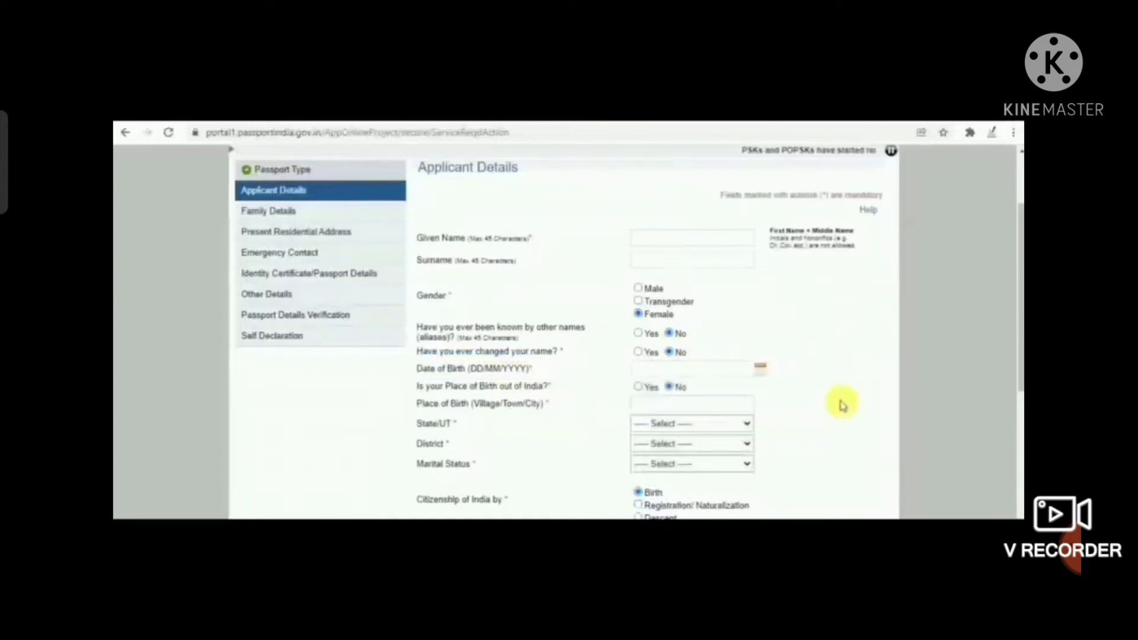
pyautogui.scroll(-3, 843, 406)
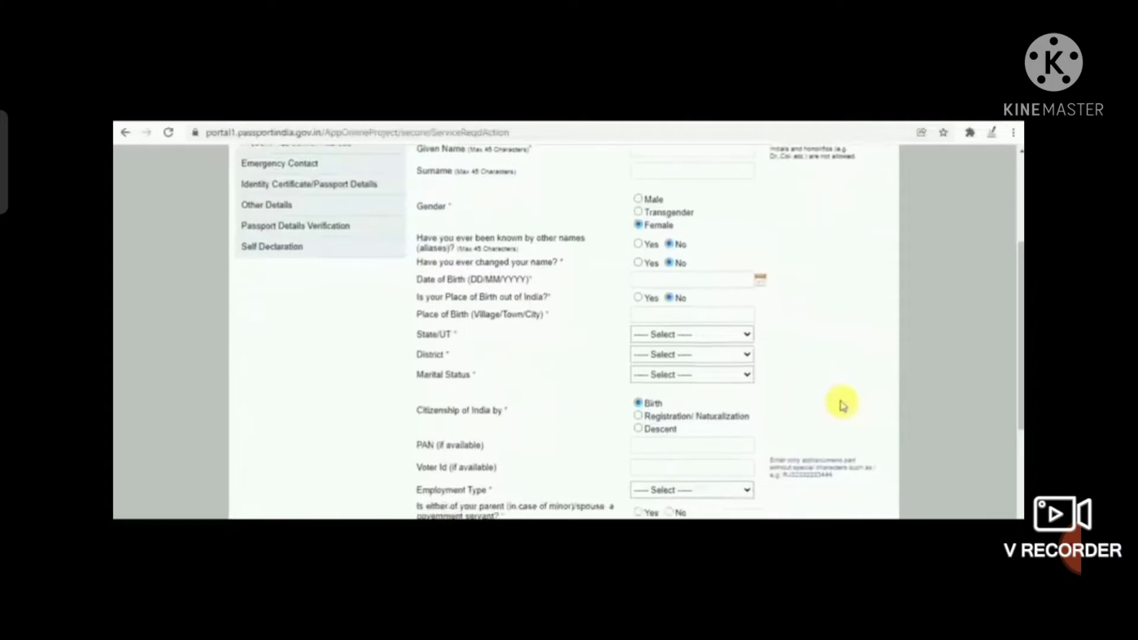
pyautogui.scroll(-1, 843, 405)
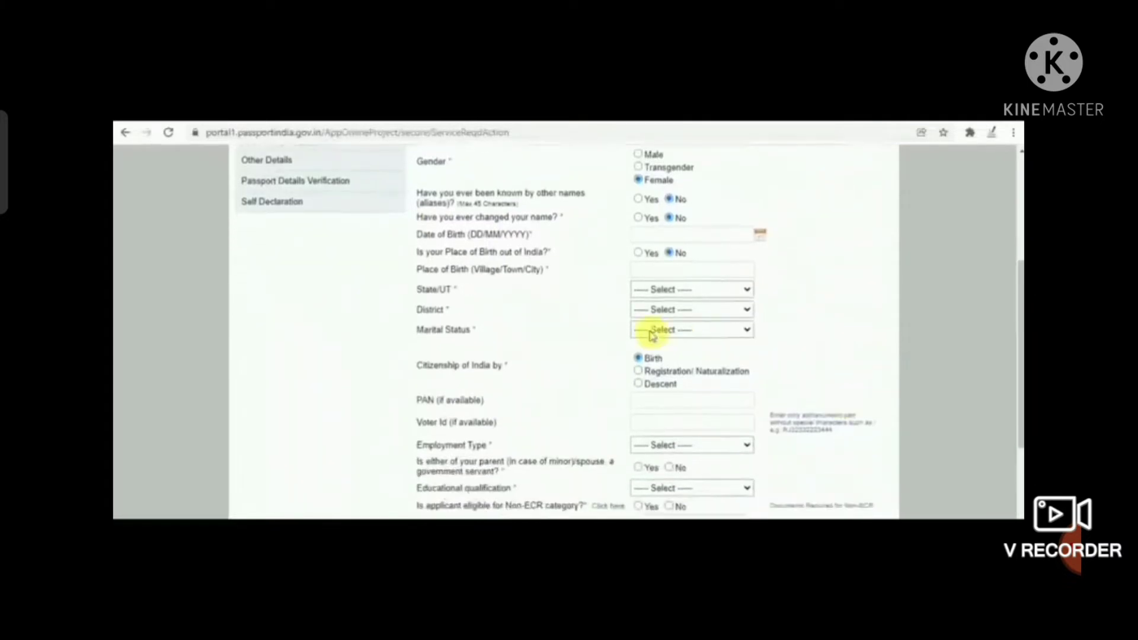
pyautogui.click(521, 235)
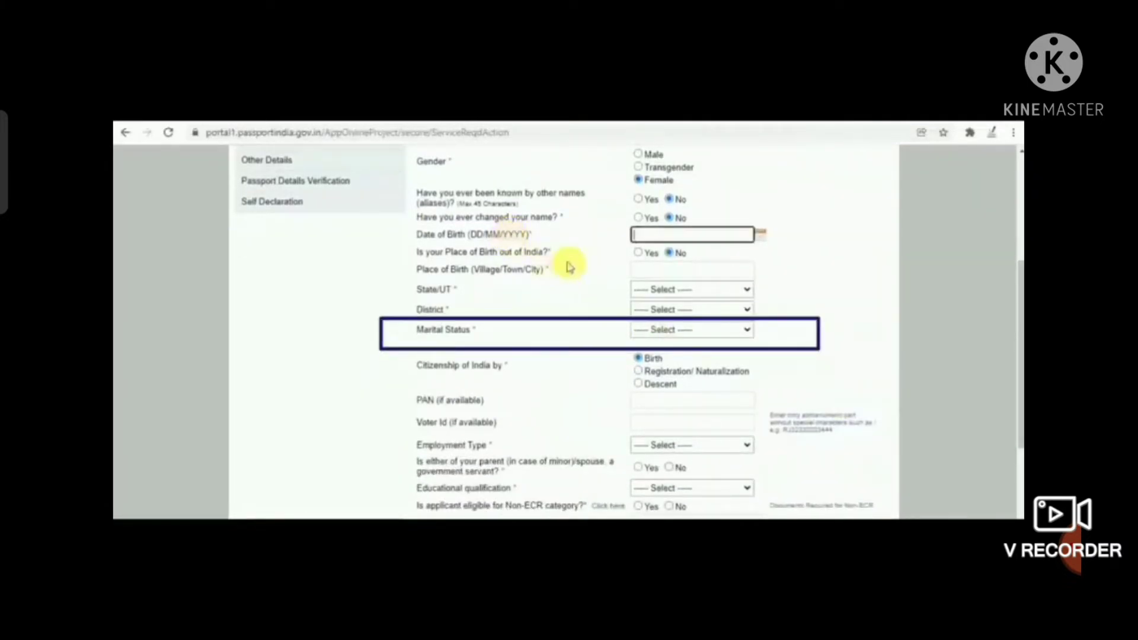
# Answer No to the place of birth being out of India and set the marital status to Married
pyautogui.click(667, 252)
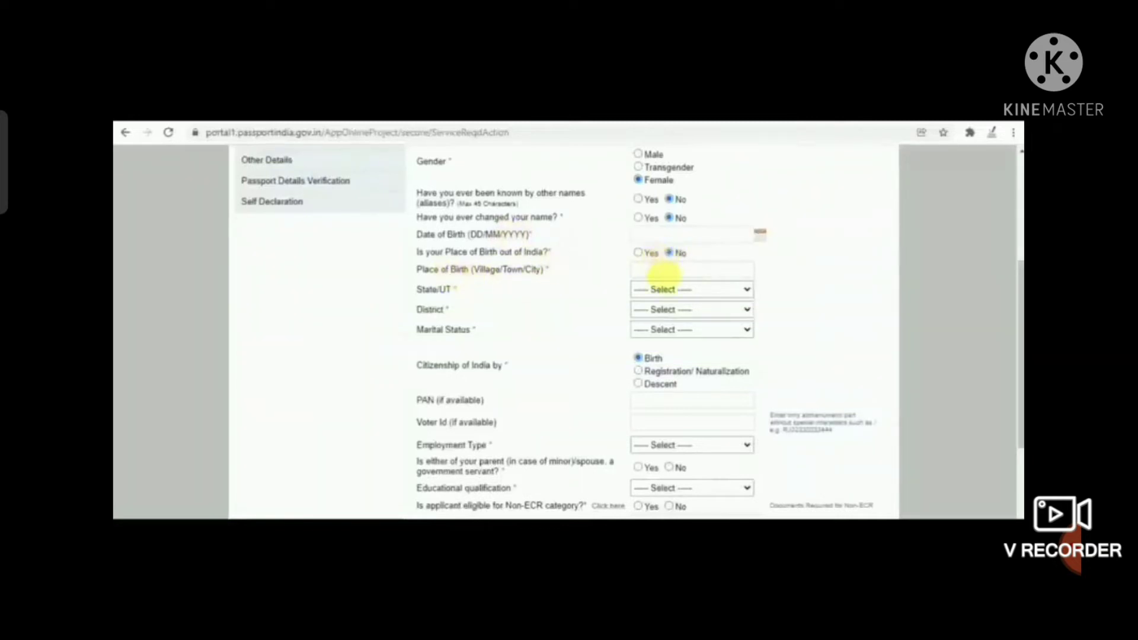
pyautogui.click(644, 271)
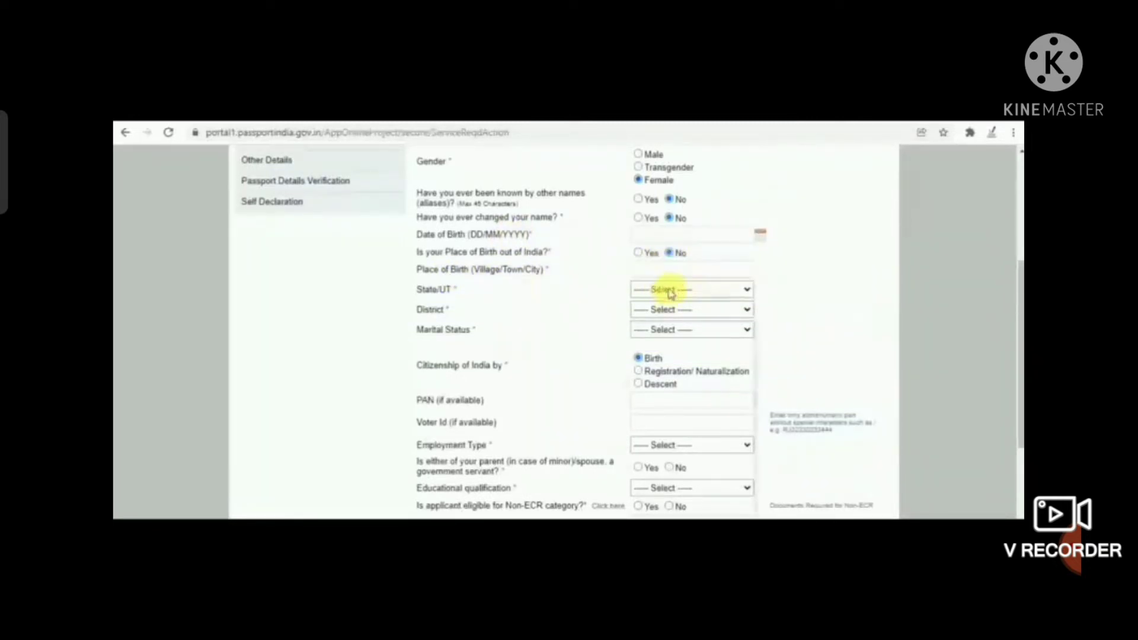
pyautogui.click(665, 289)
pyautogui.press('Escape')
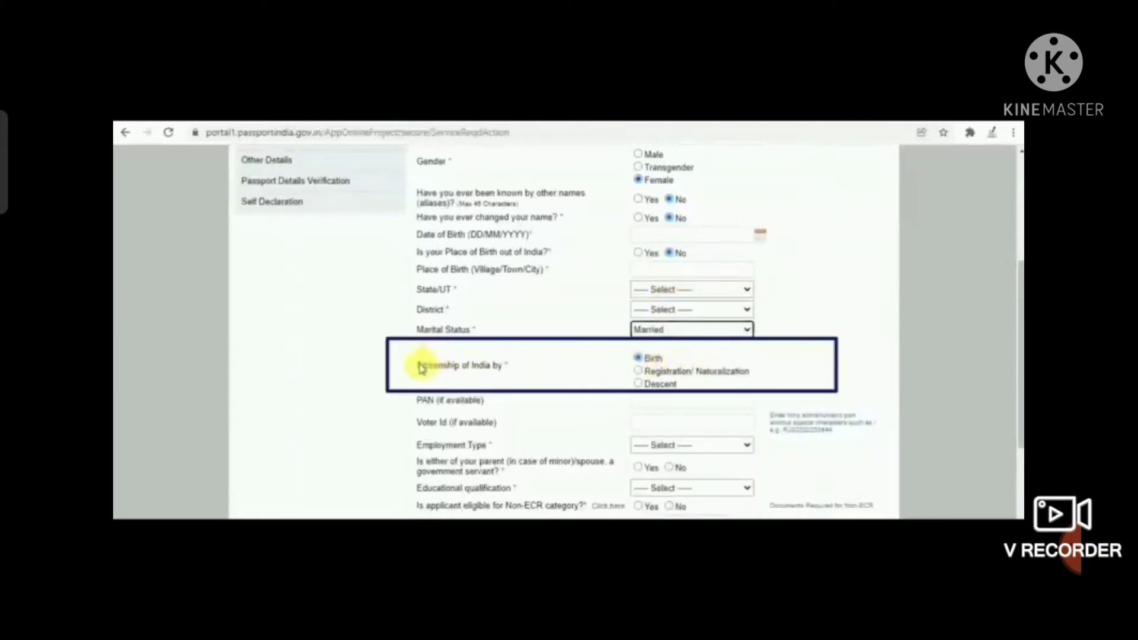
# Choose Birth as the basis for the applicant's citizenship of India
pyautogui.moveTo(419, 365); pyautogui.dragTo(505, 368)
pyautogui.click(552, 360)
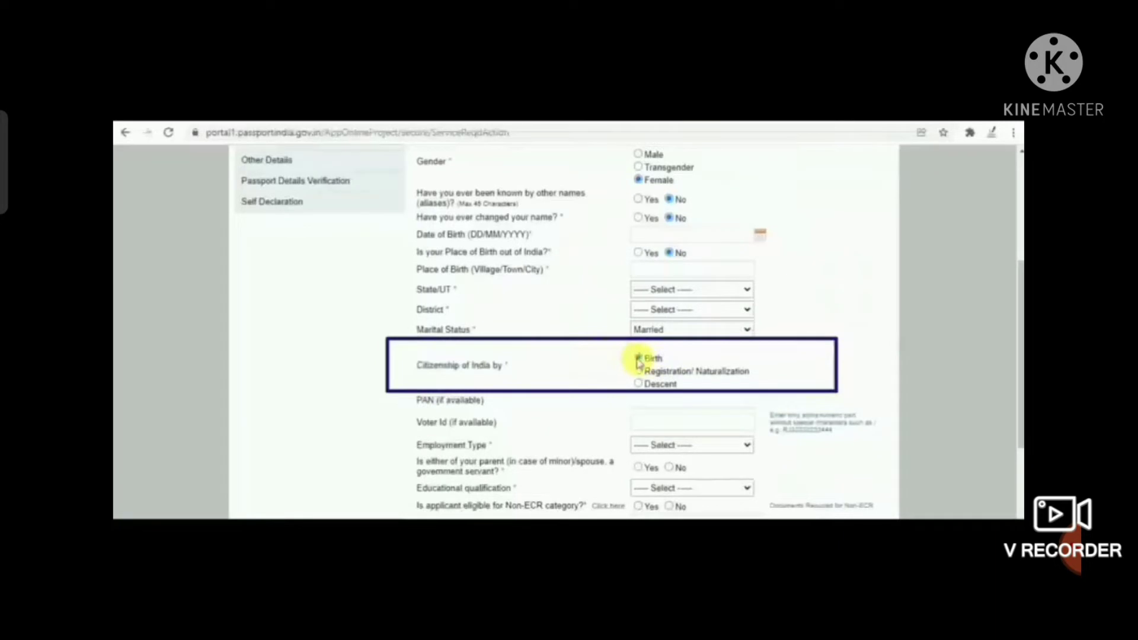
pyautogui.click(639, 359)
pyautogui.click(667, 401)
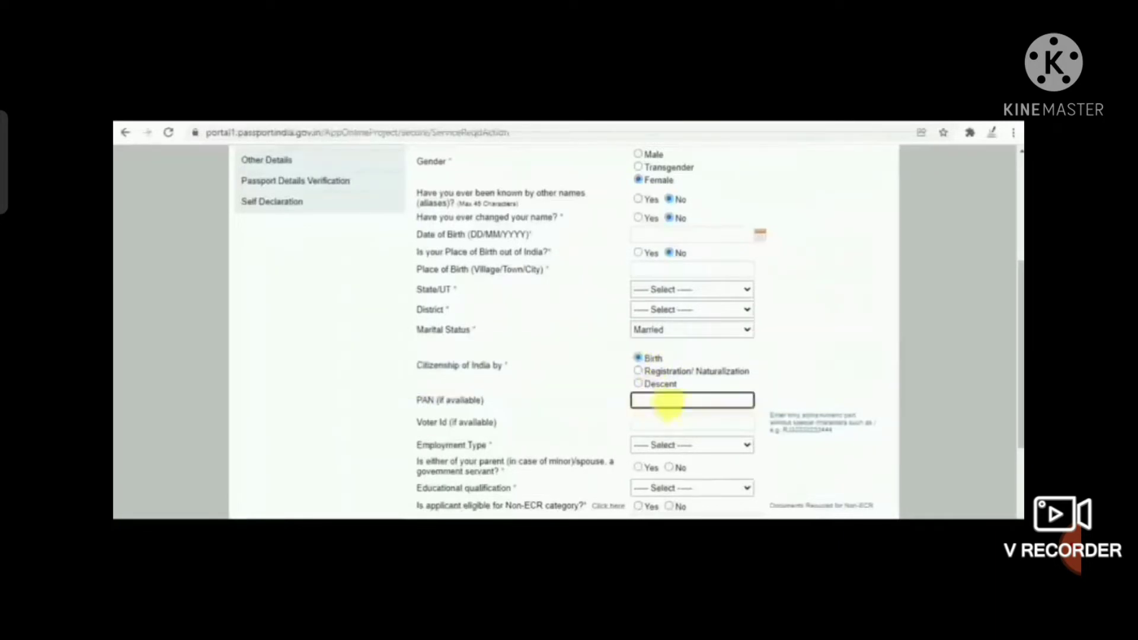
pyautogui.click(662, 423)
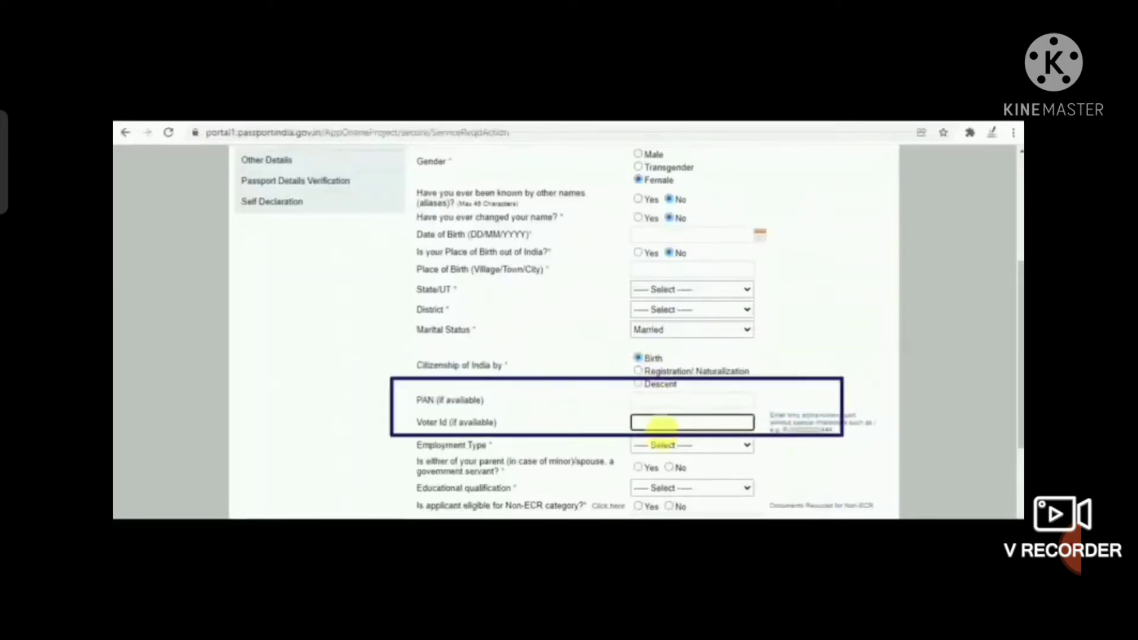
# Set the employment type to Private and answer No to a parent or spouse being a government servant
pyautogui.scroll(-3, 662, 423)
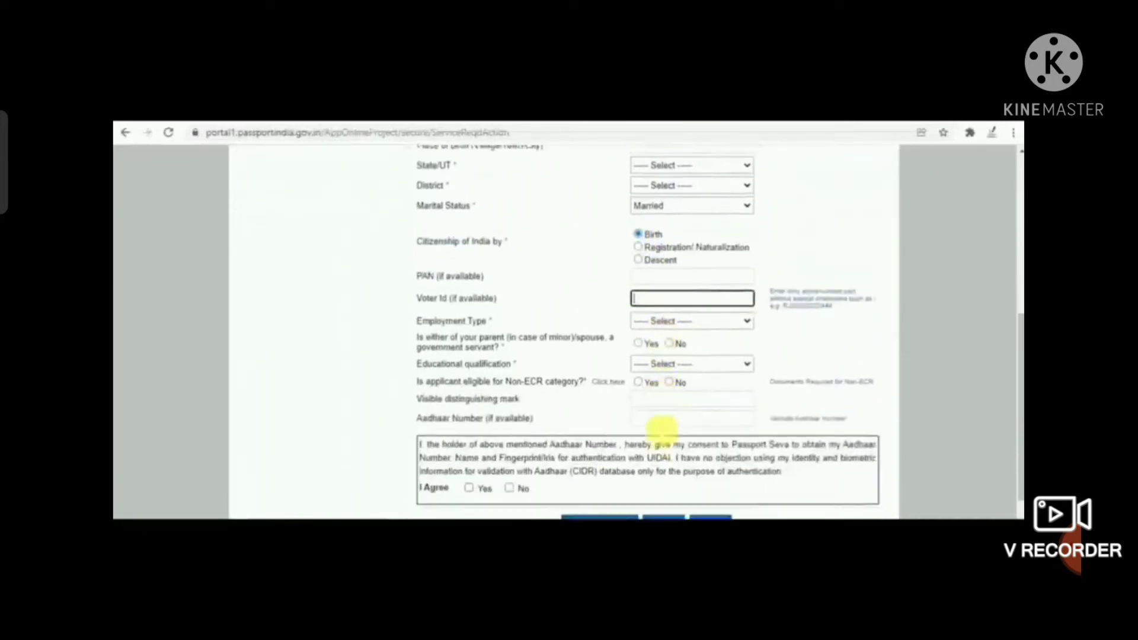
pyautogui.click(678, 308)
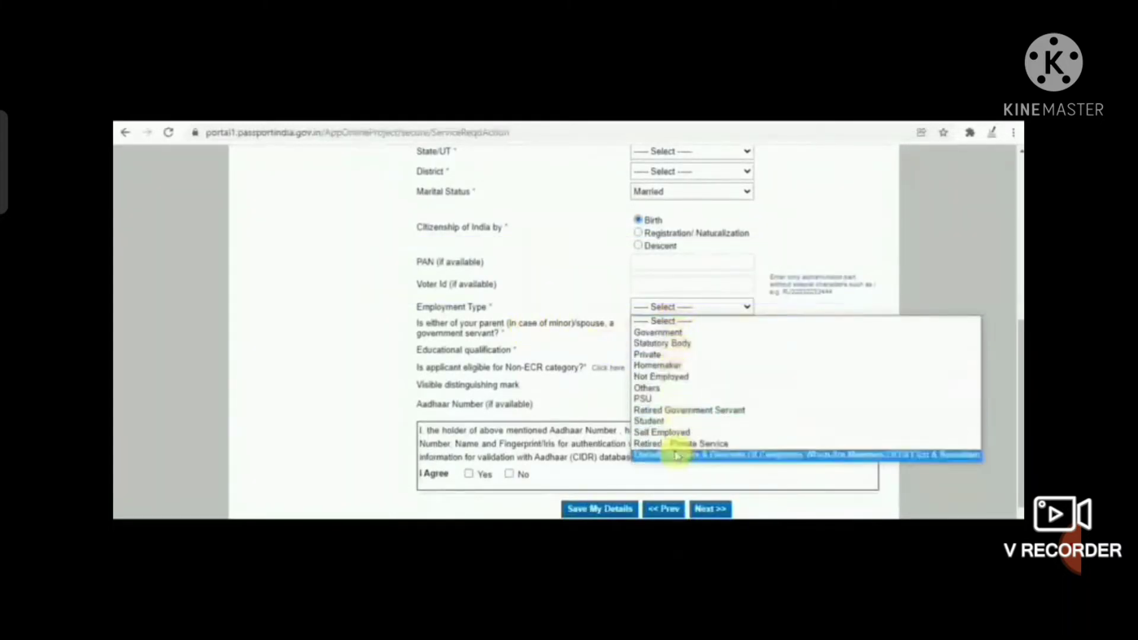
pyautogui.click(673, 354)
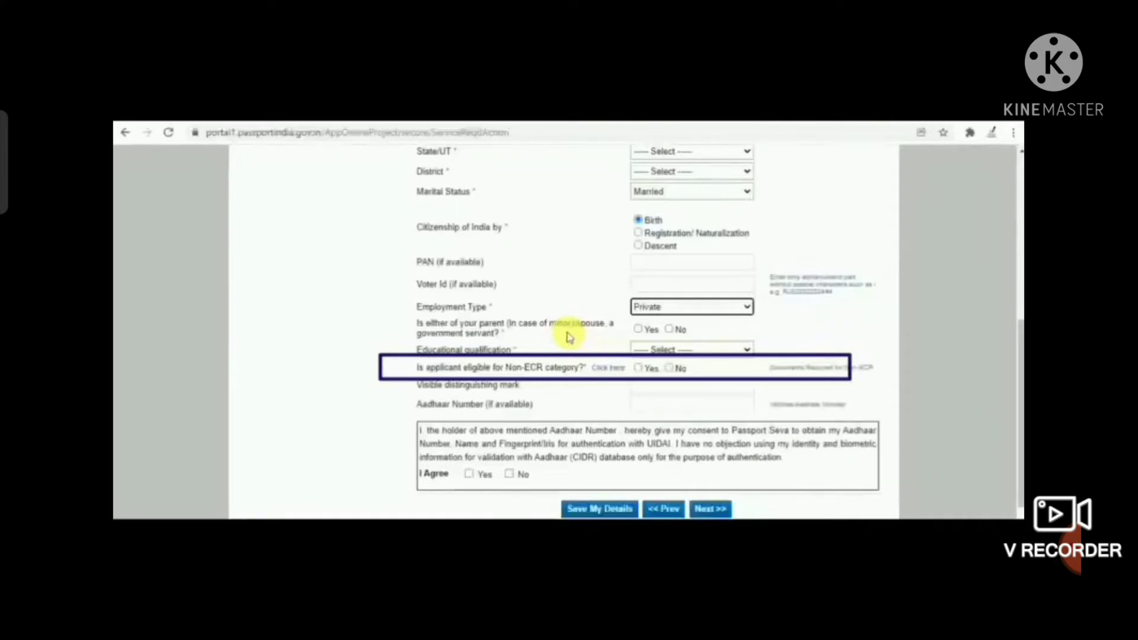
pyautogui.click(669, 330)
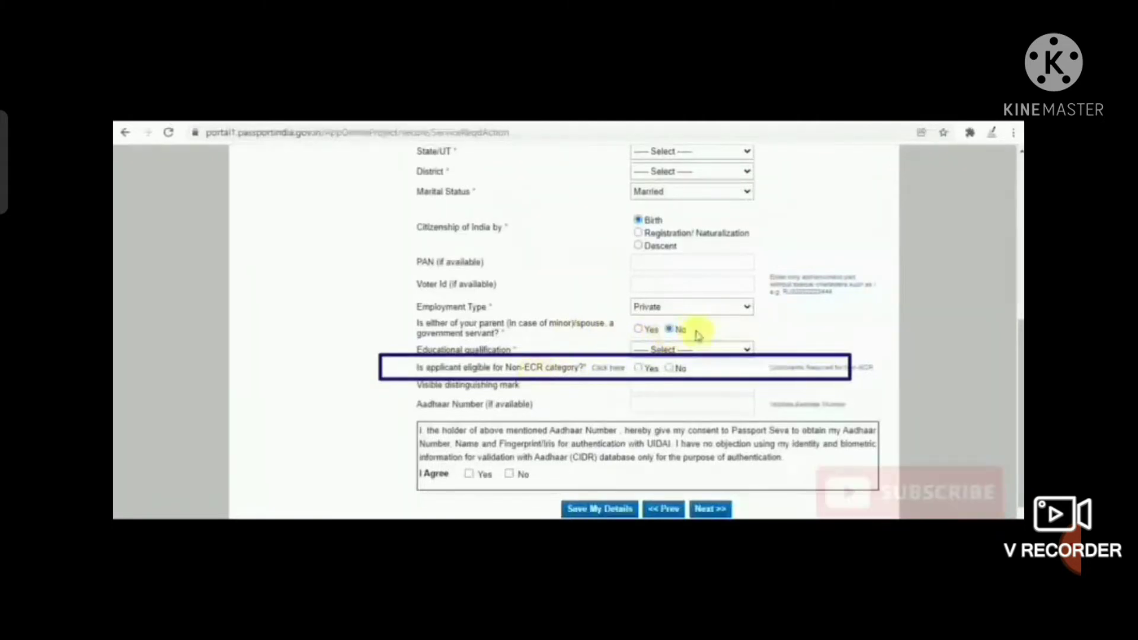
# Look through the educational qualification options and open the help on who is eligible for the Non-ECR category
pyautogui.click(692, 350)
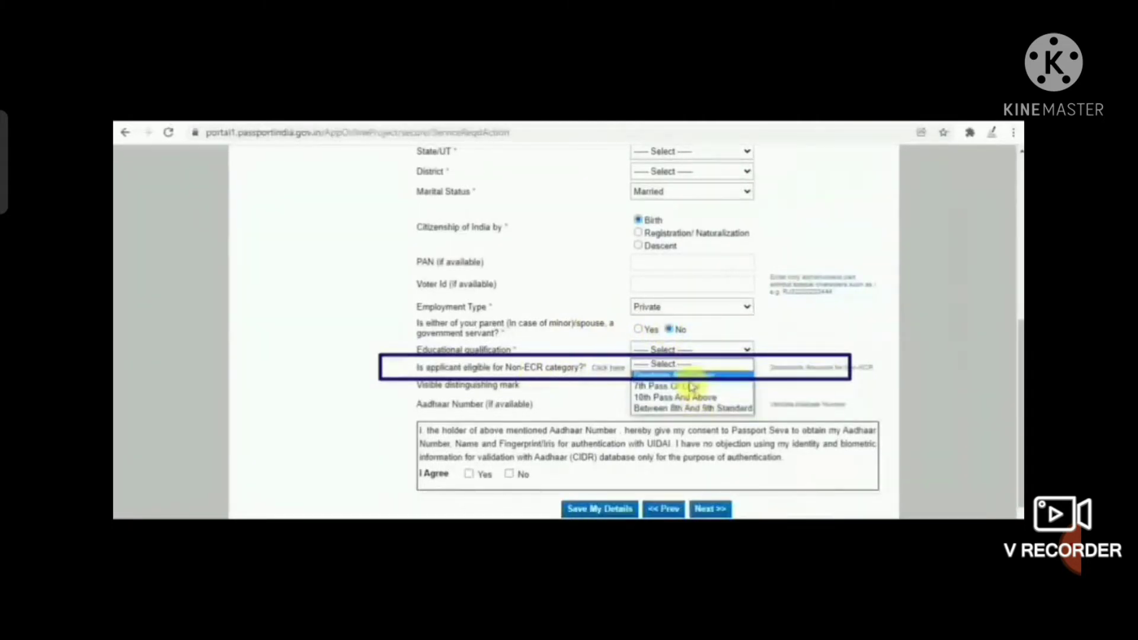
pyautogui.click(813, 339)
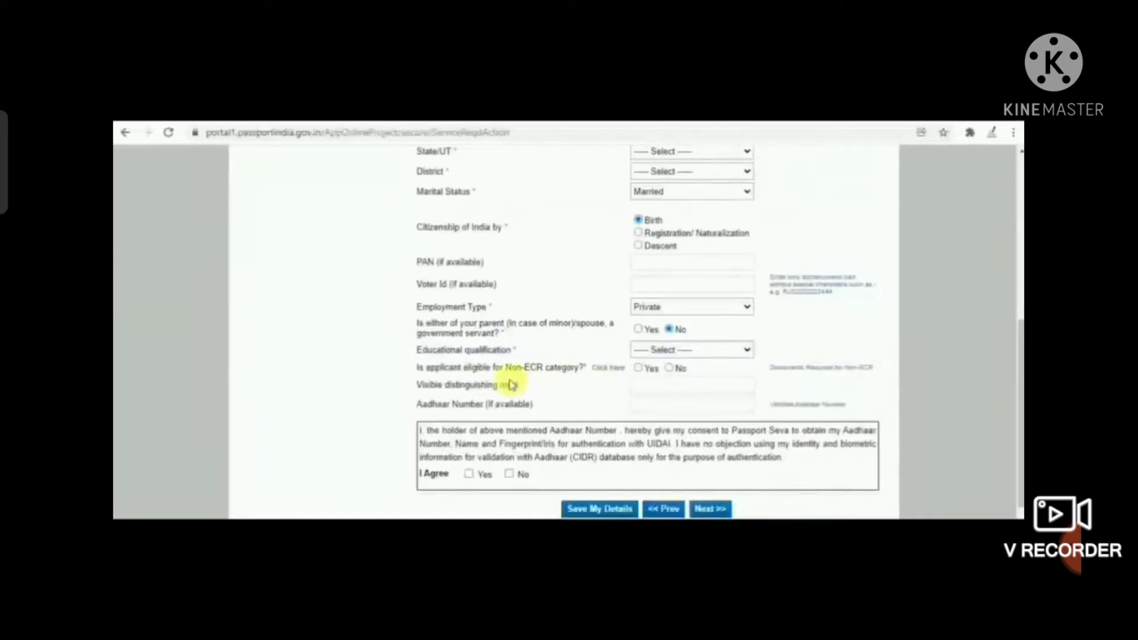
pyautogui.click(616, 368)
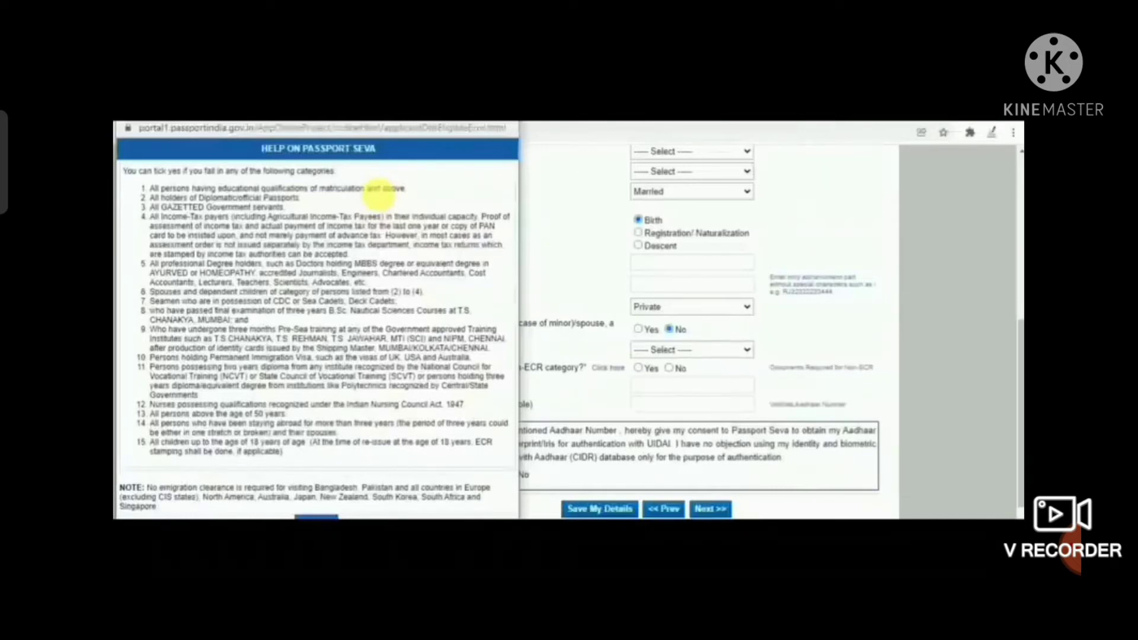
# Answer Yes to Non-ECR eligibility and to the Aadhaar authentication consent, and proceed to the family details
pyautogui.click(685, 406)
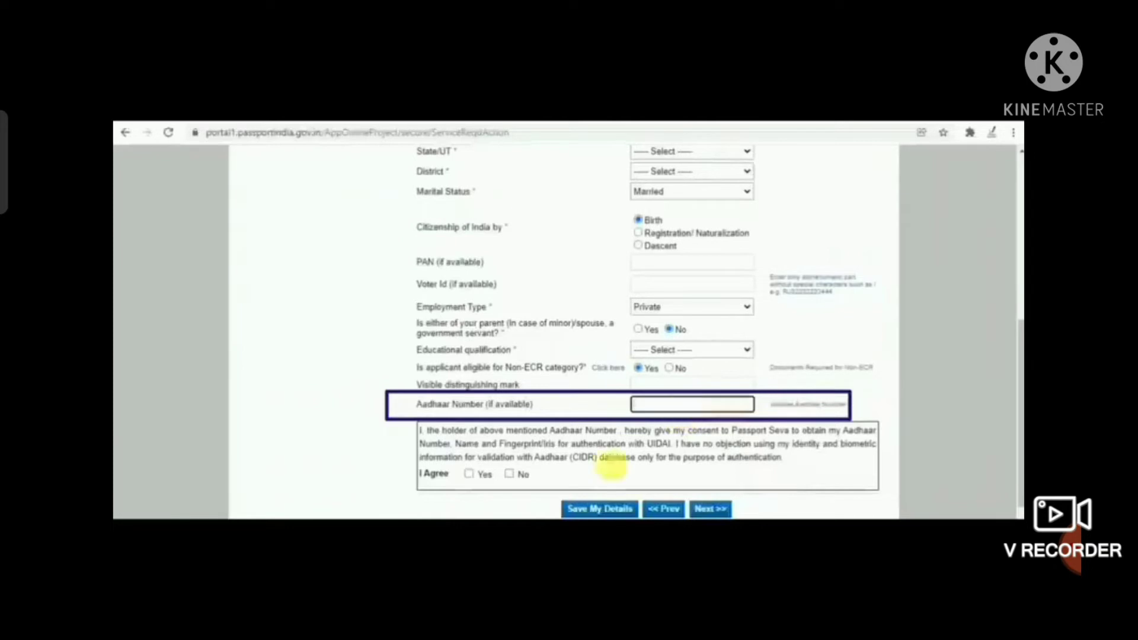
pyautogui.click(469, 474)
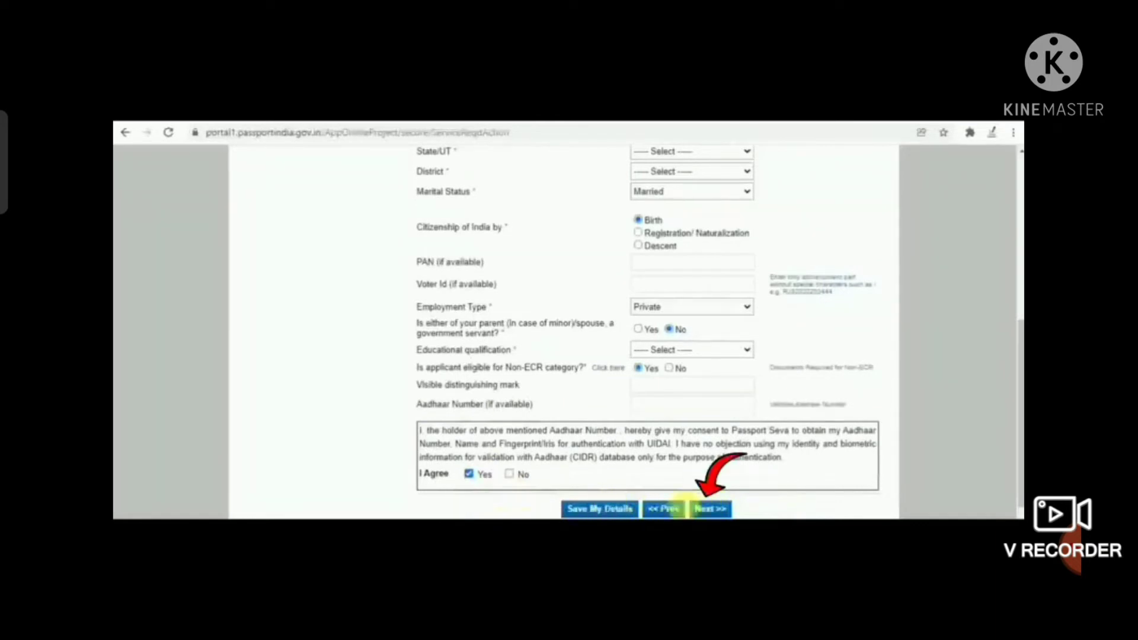
pyautogui.click(713, 510)
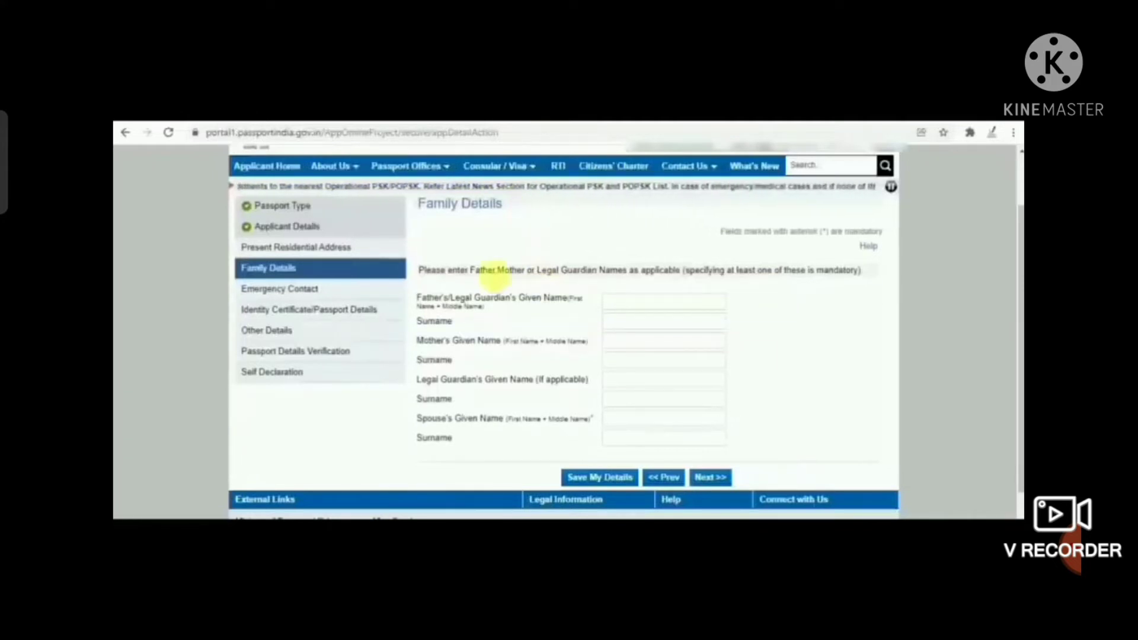
# Go through the father's and mother's given name and surname fields, and proceed to the present residential address
pyautogui.click(618, 303)
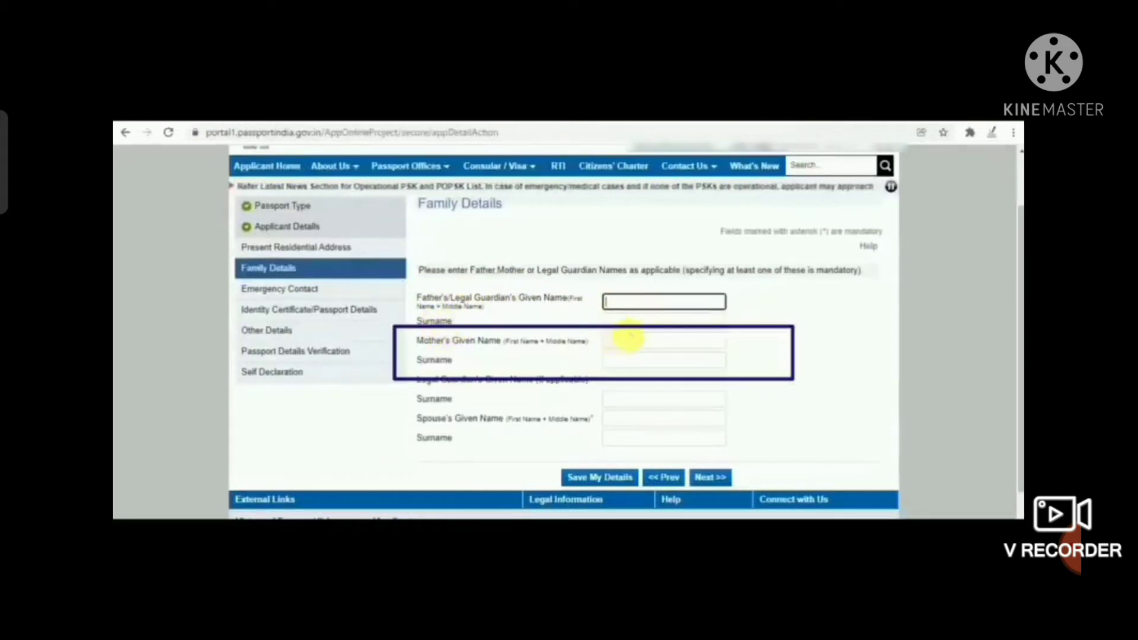
pyautogui.click(622, 325)
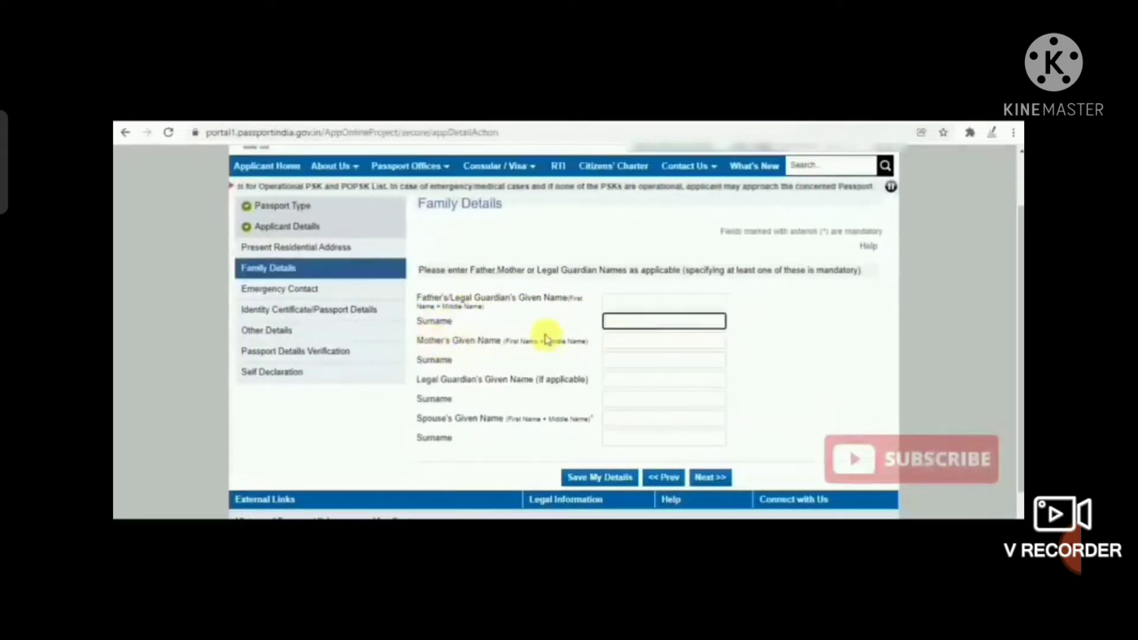
pyautogui.click(655, 341)
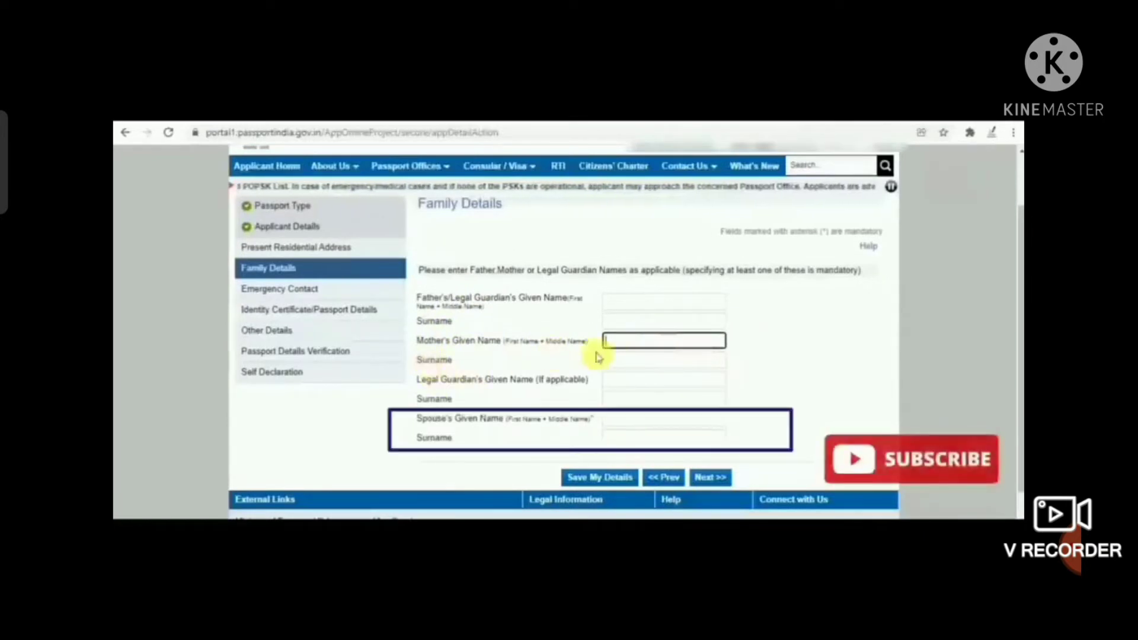
pyautogui.click(630, 360)
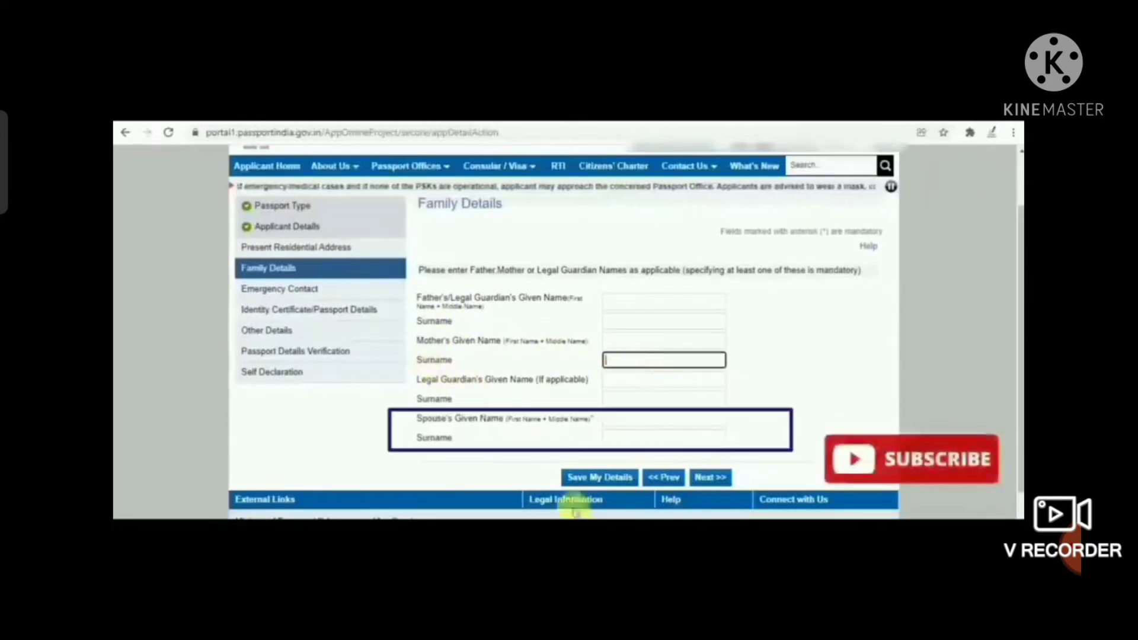
pyautogui.click(712, 479)
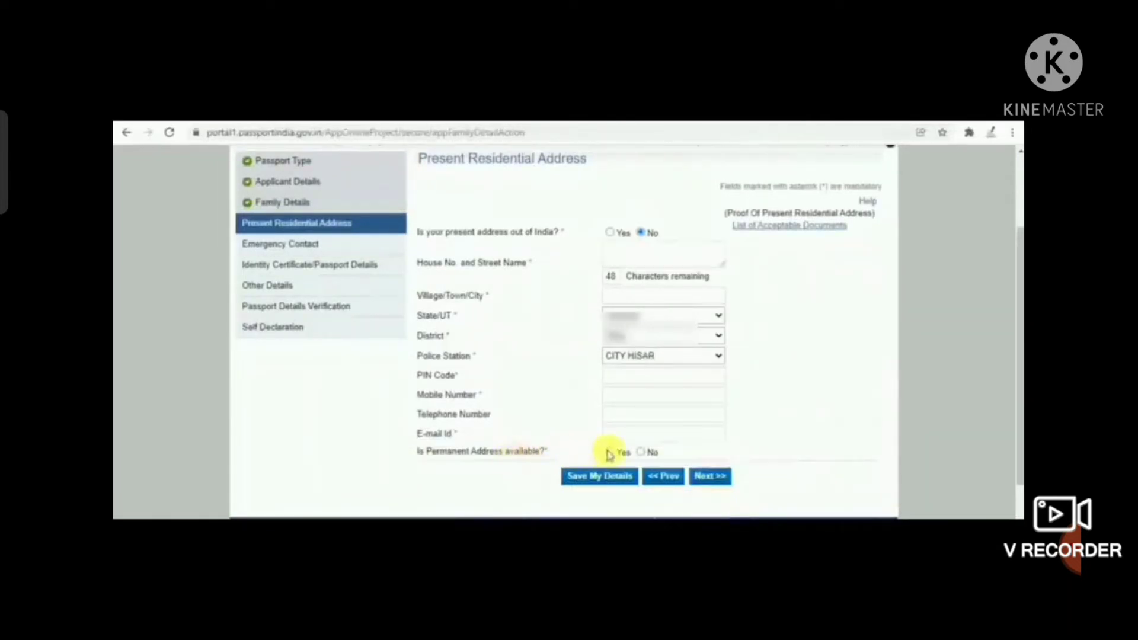
# Answer Yes to a permanent address being available and to it being the same as the present address
pyautogui.click(609, 453)
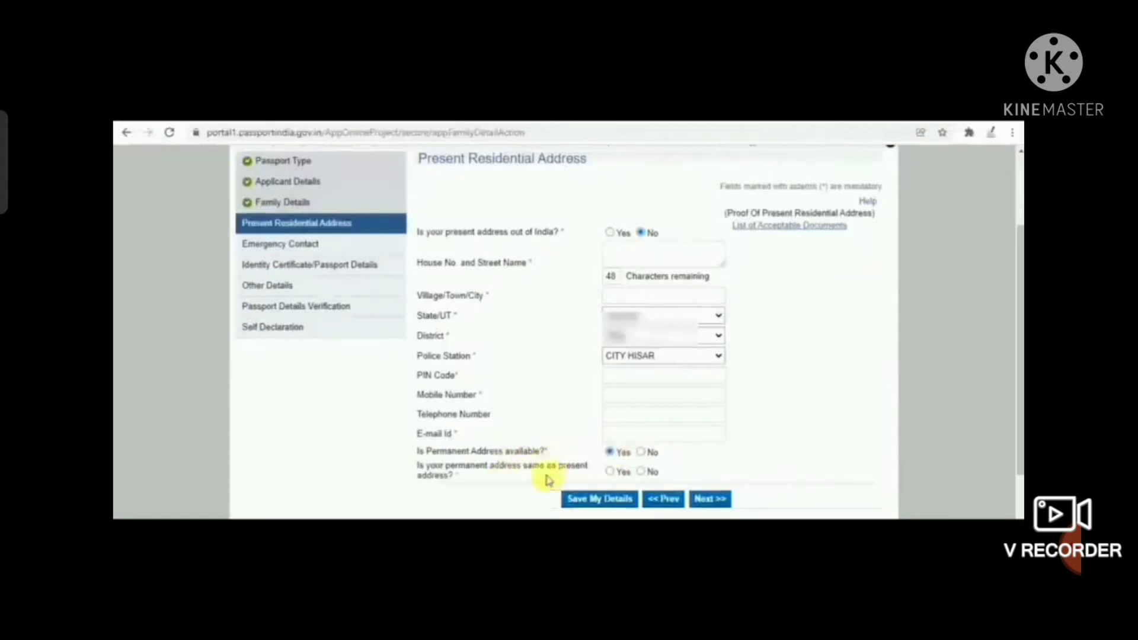
pyautogui.click(610, 471)
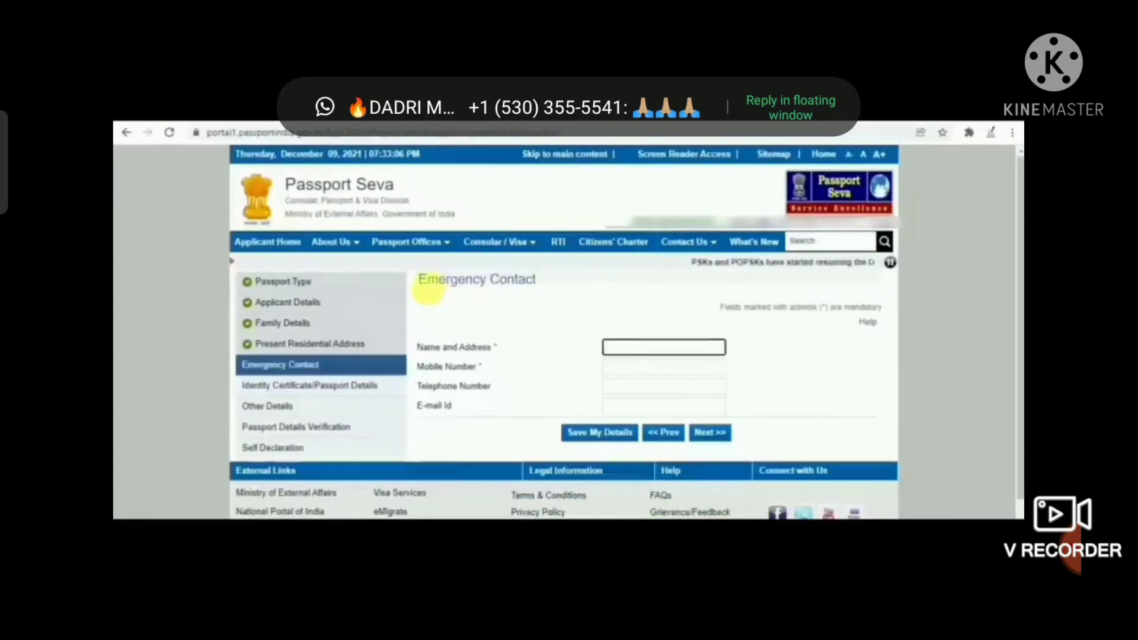
# Fill in the emergency contact's name, address and mobile number, and proceed to the identity certificate and passport details
pyautogui.moveTo(416, 280); pyautogui.dragTo(573, 288)
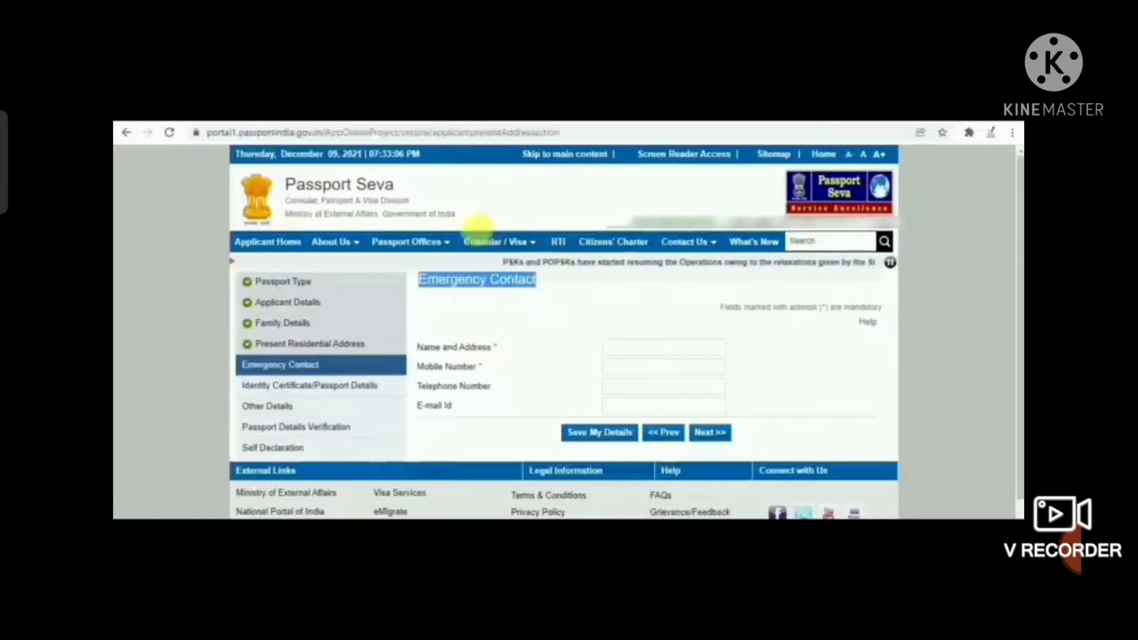
pyautogui.click(582, 343)
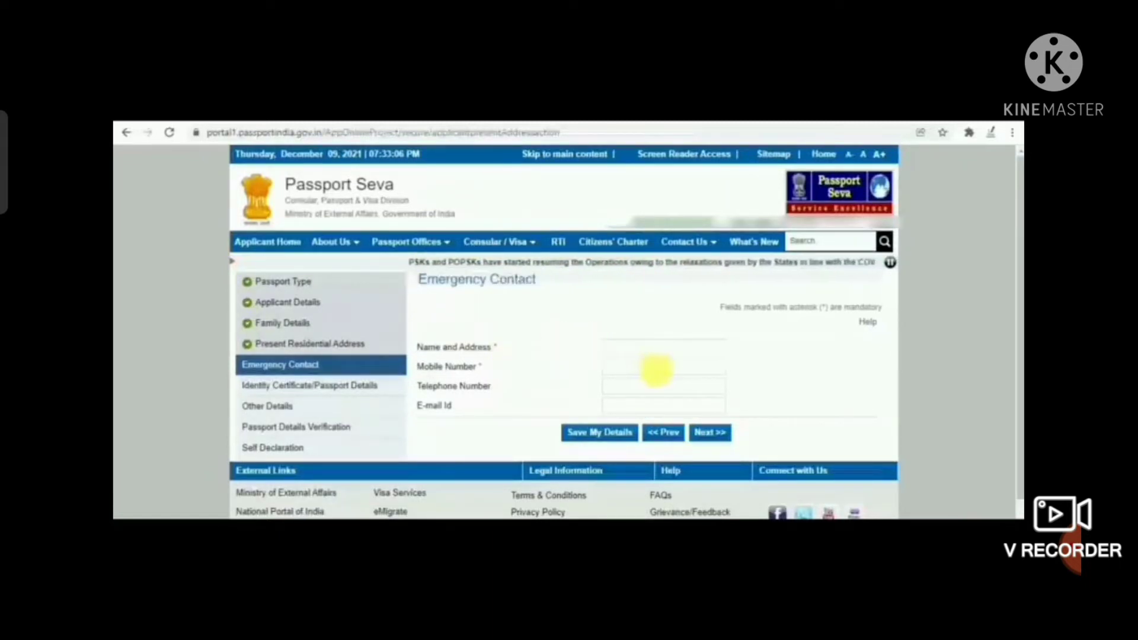
pyautogui.click(656, 351)
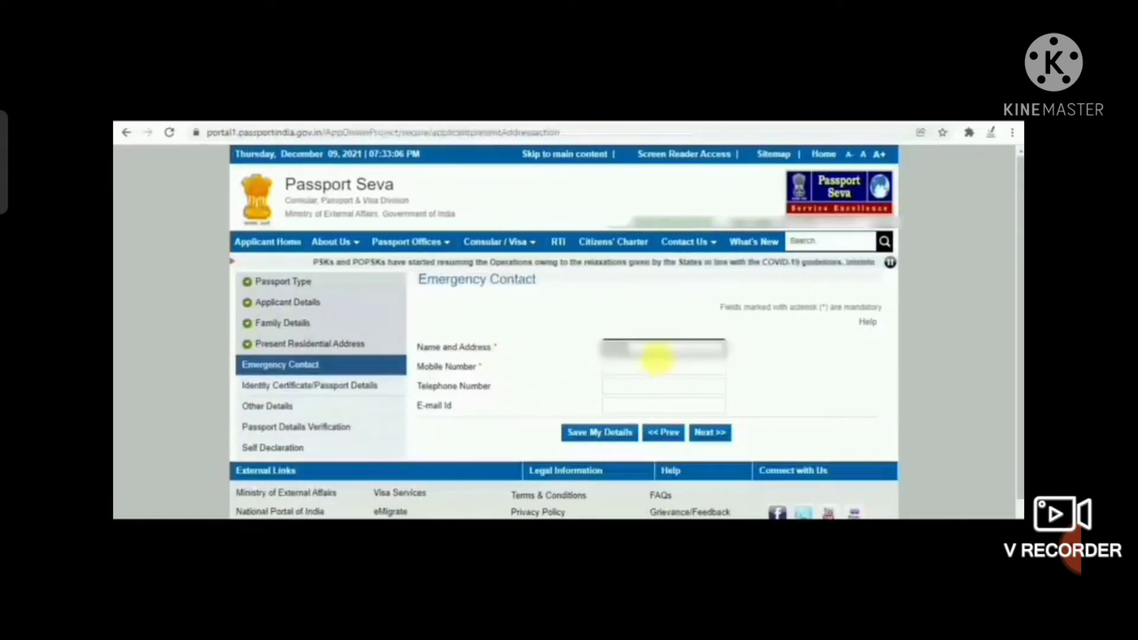
pyautogui.click(644, 369)
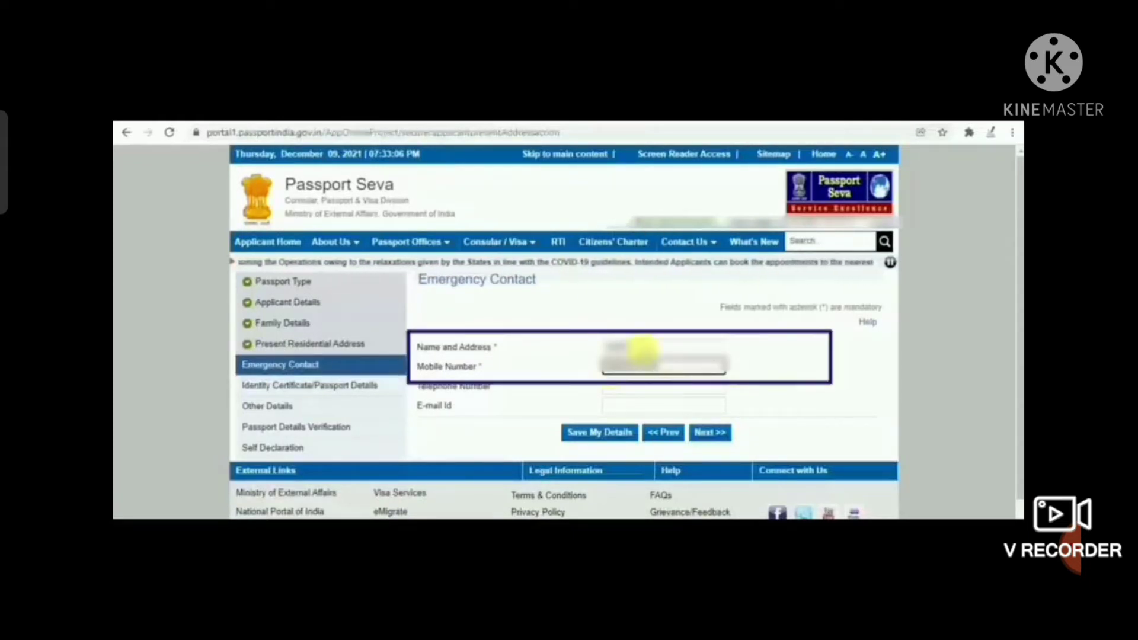
pyautogui.click(711, 435)
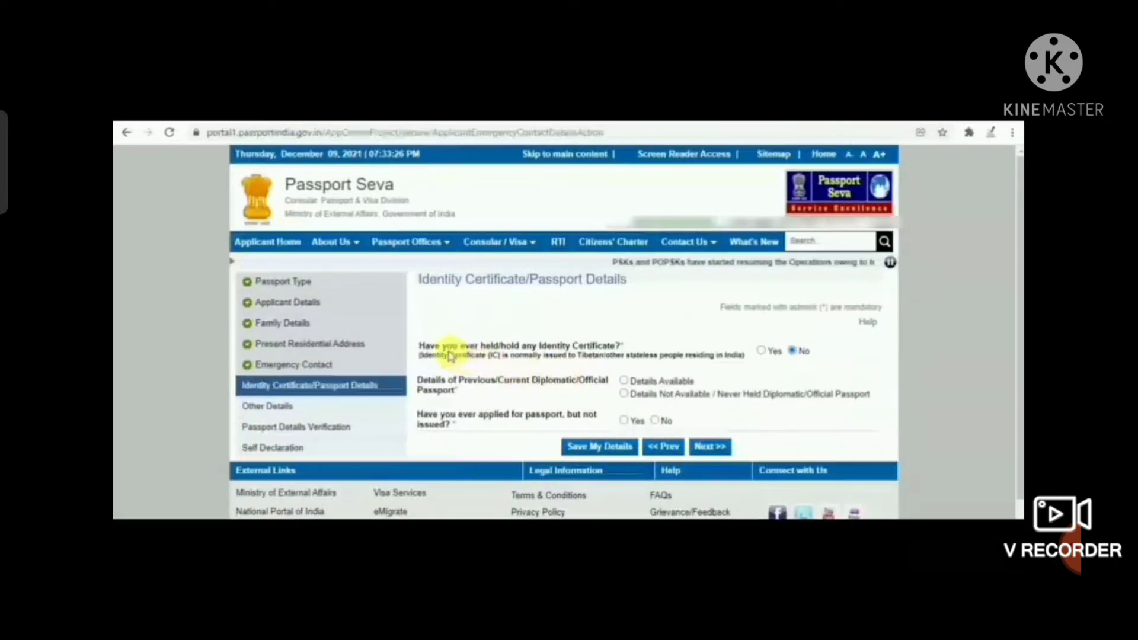
# Mark diplomatic/official passport details as not available or never held, answer No to a passport applied for but not issued, and proceed
pyautogui.moveTo(420, 346); pyautogui.dragTo(629, 350)
pyautogui.click(649, 342)
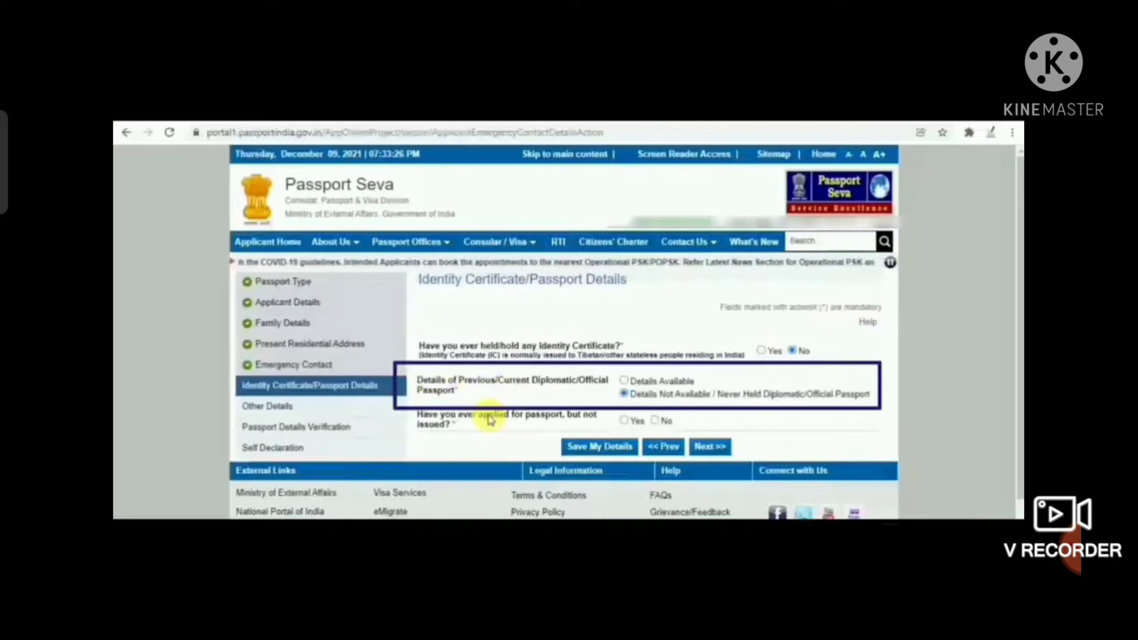
pyautogui.click(654, 420)
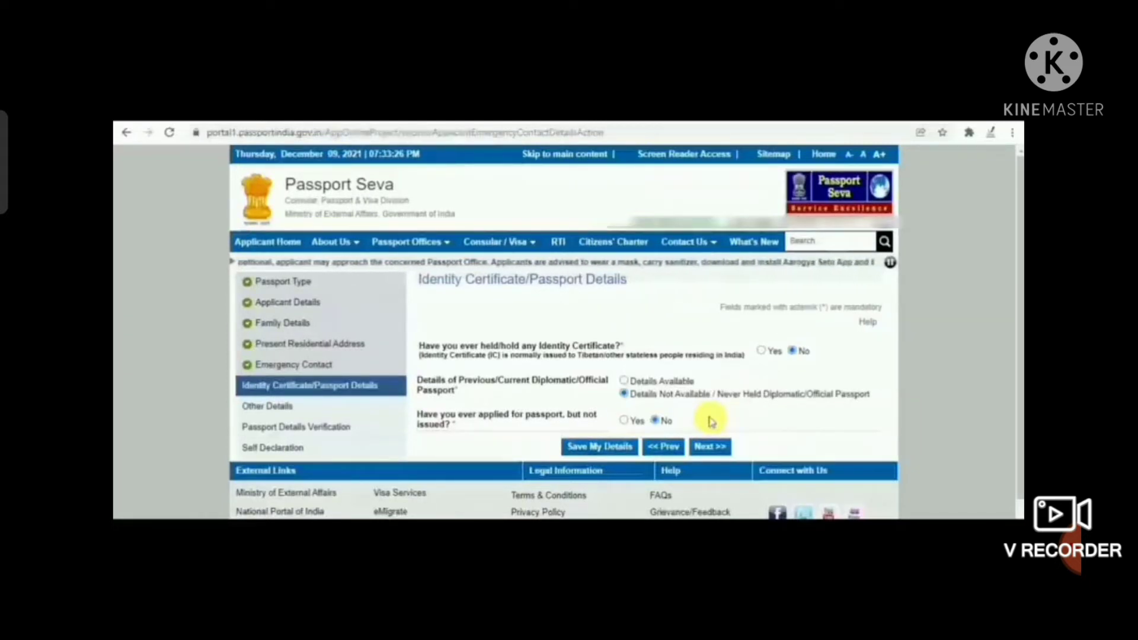
pyautogui.click(713, 449)
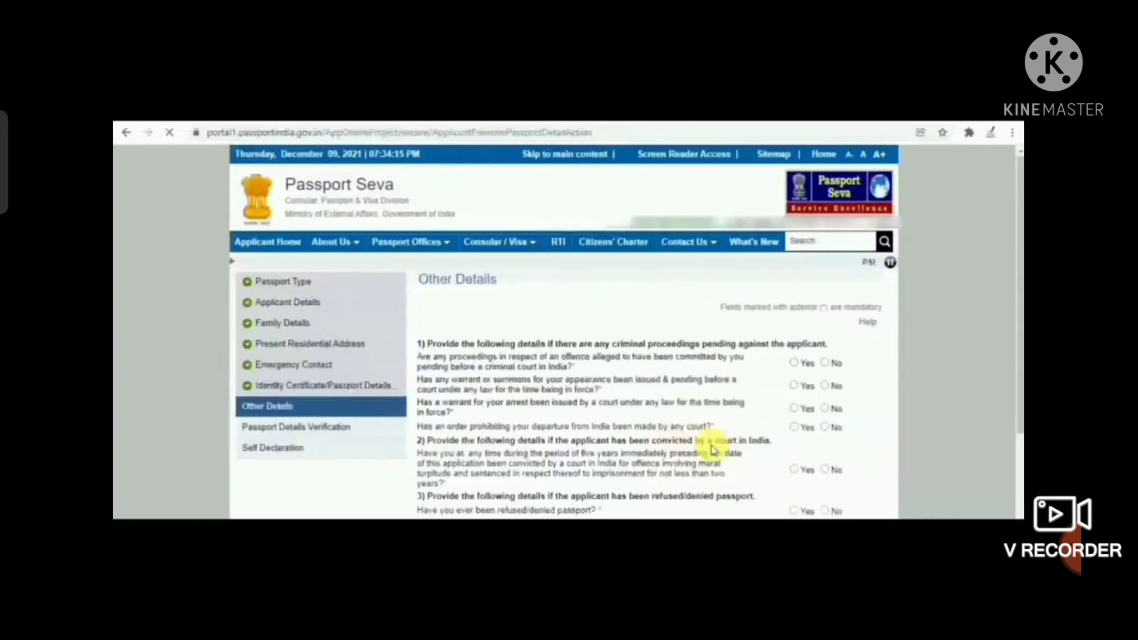
# Answer No to the four questions about pending criminal proceedings and to the question about a court conviction
pyautogui.scroll(-2, 717, 451)
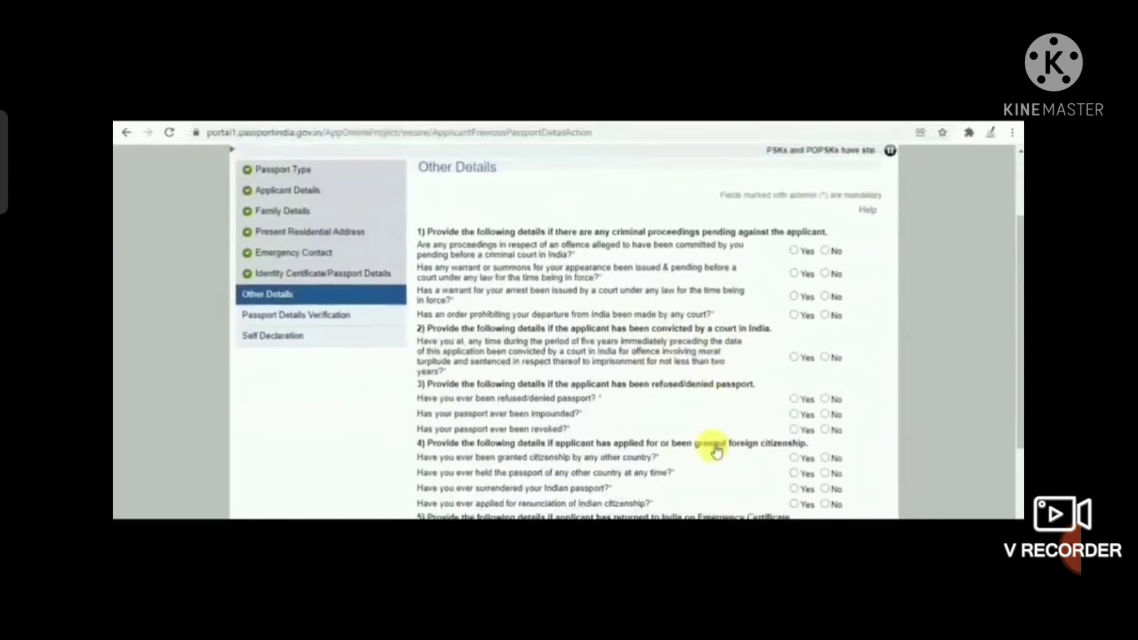
pyautogui.click(825, 250)
pyautogui.click(826, 273)
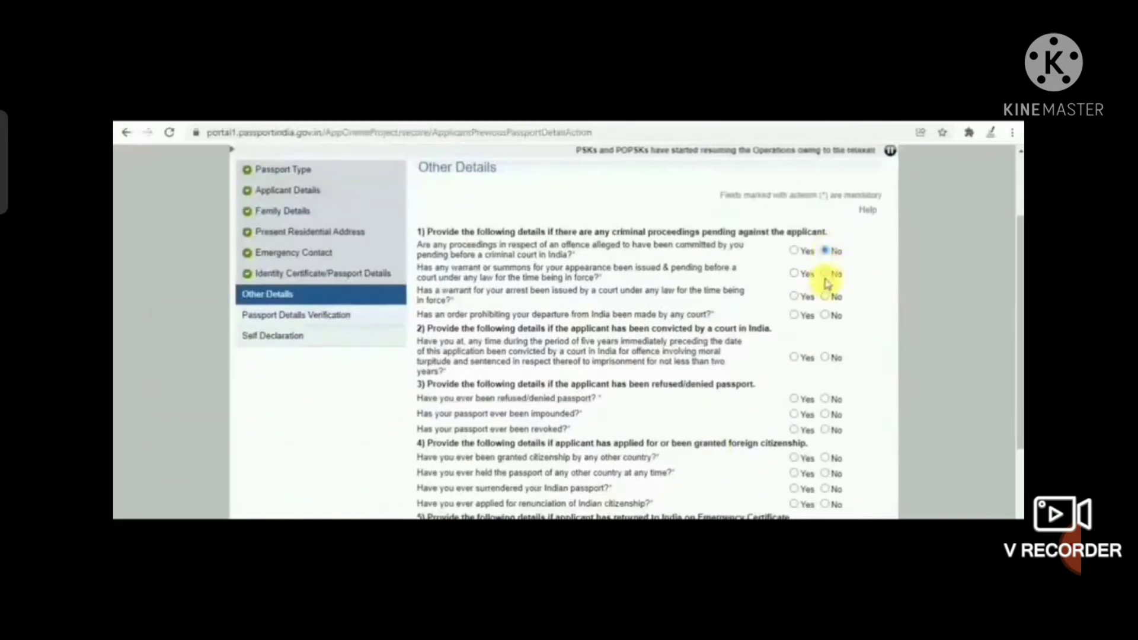
pyautogui.click(825, 296)
pyautogui.click(825, 316)
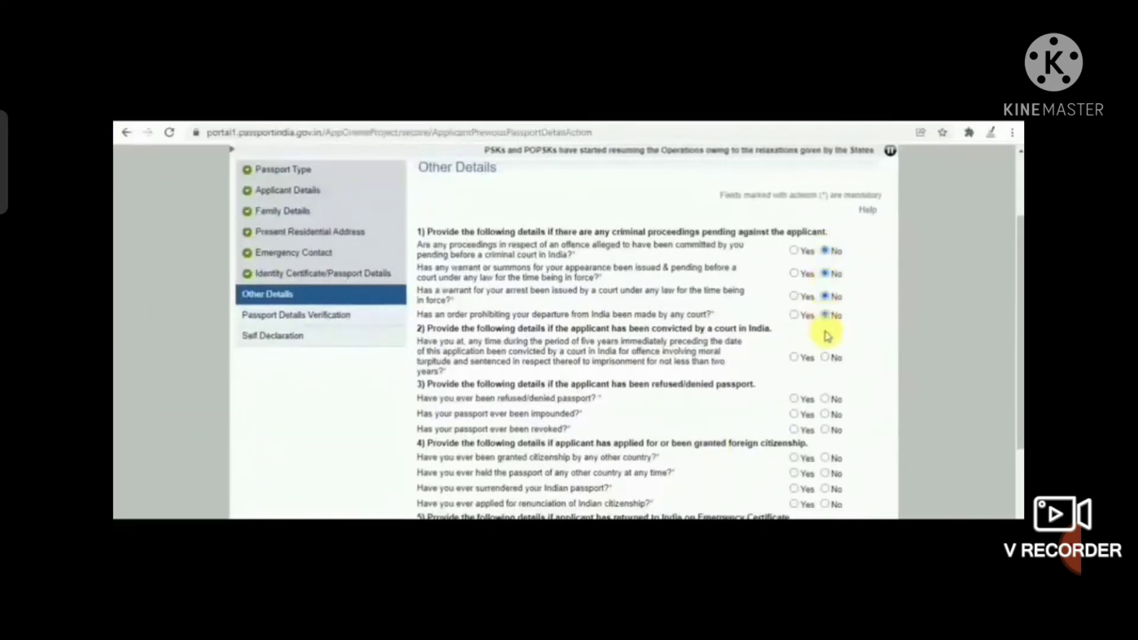
pyautogui.click(825, 357)
# Answer No to the passport refusal, impounding and revocation questions and to the four foreign citizenship questions
pyautogui.click(825, 399)
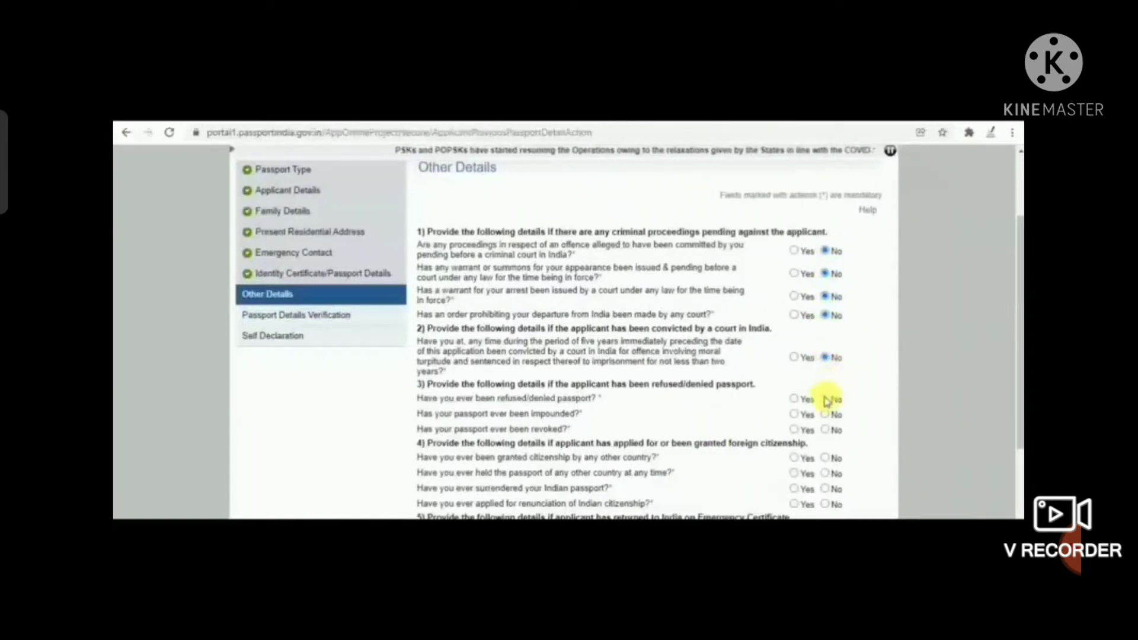
pyautogui.click(825, 414)
pyautogui.click(825, 430)
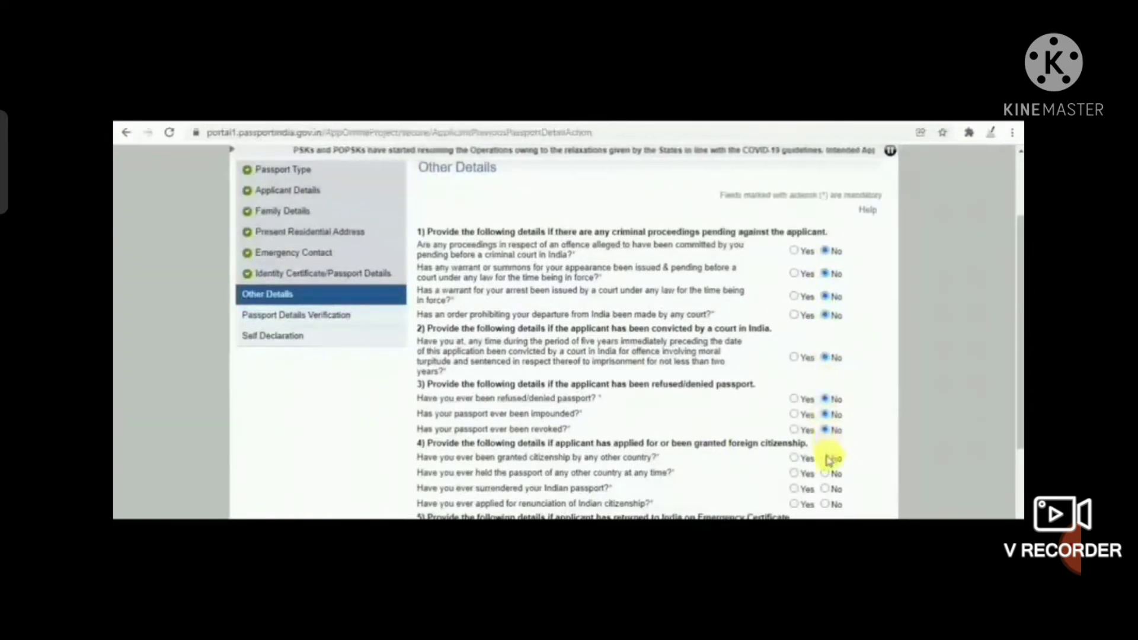
pyautogui.click(825, 458)
pyautogui.click(825, 474)
pyautogui.click(825, 504)
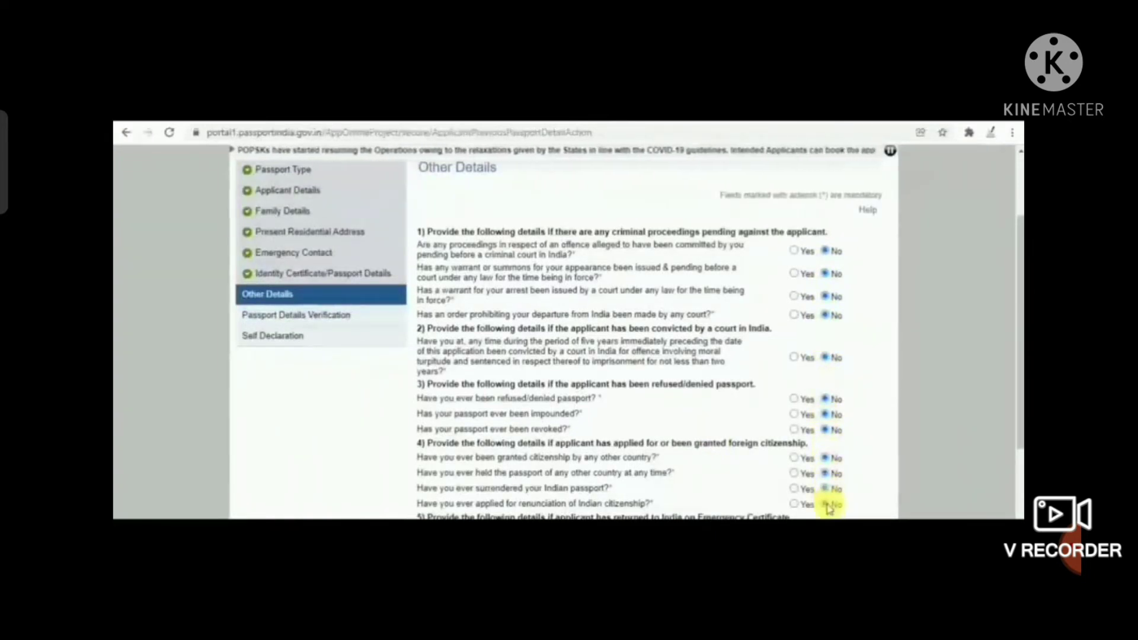
# Answer No to the questions about returning on an Emergency Certificate, being deported and being repatriated to India
pyautogui.scroll(-3, 828, 501)
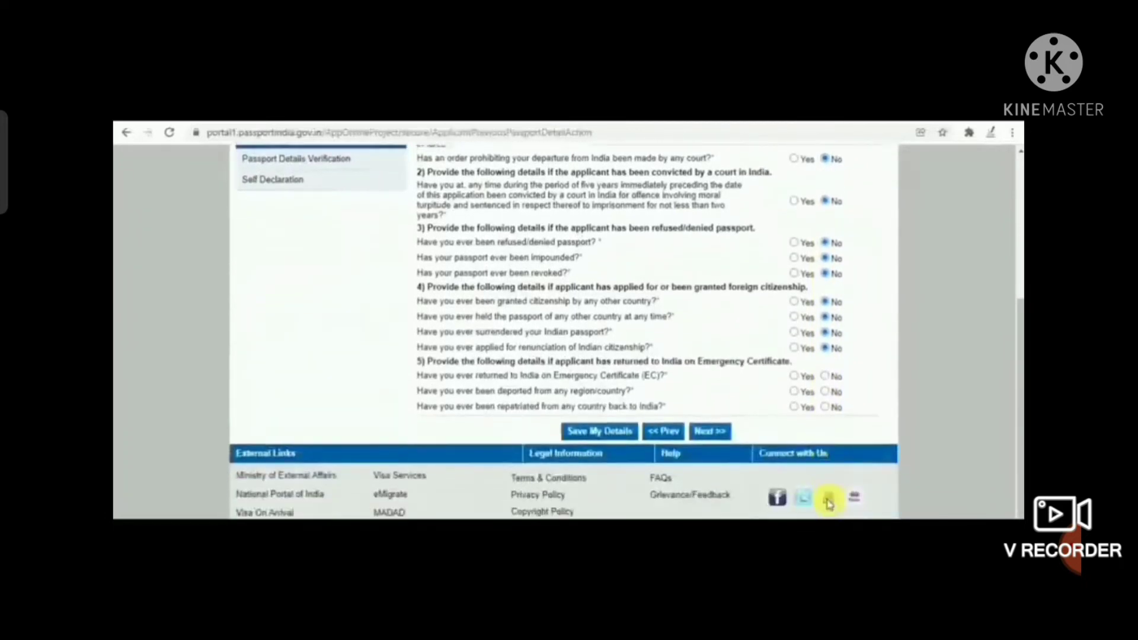
pyautogui.click(826, 377)
pyautogui.click(825, 406)
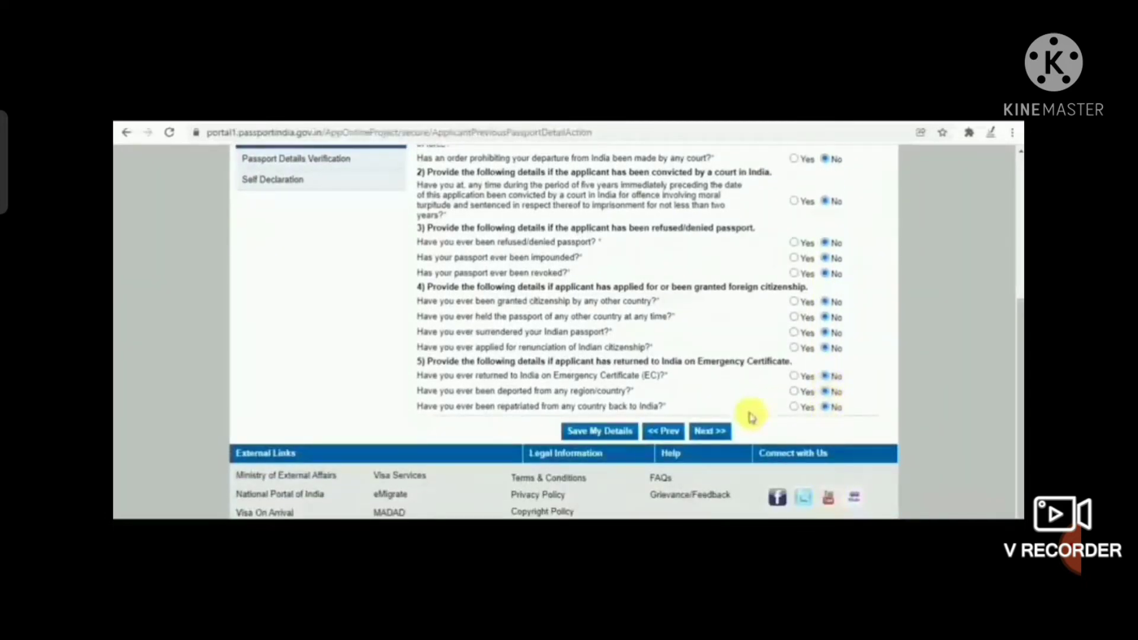
# Proceed from the other details section, review the passport preview details, and continue to the self declaration
pyautogui.click(709, 431)
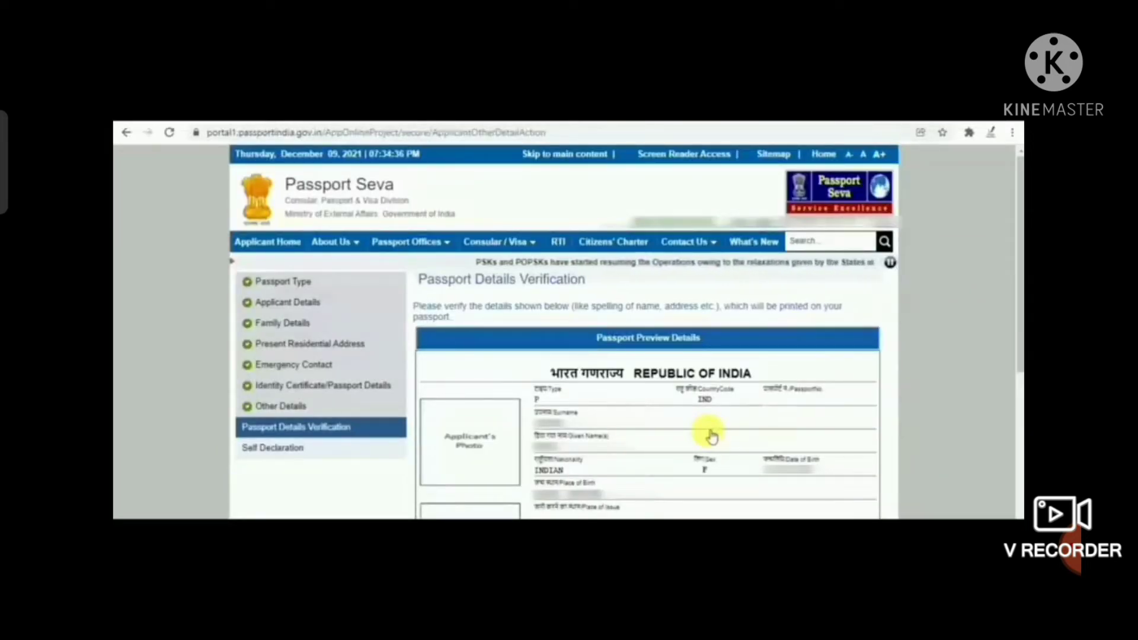
pyautogui.scroll(-5, 709, 431)
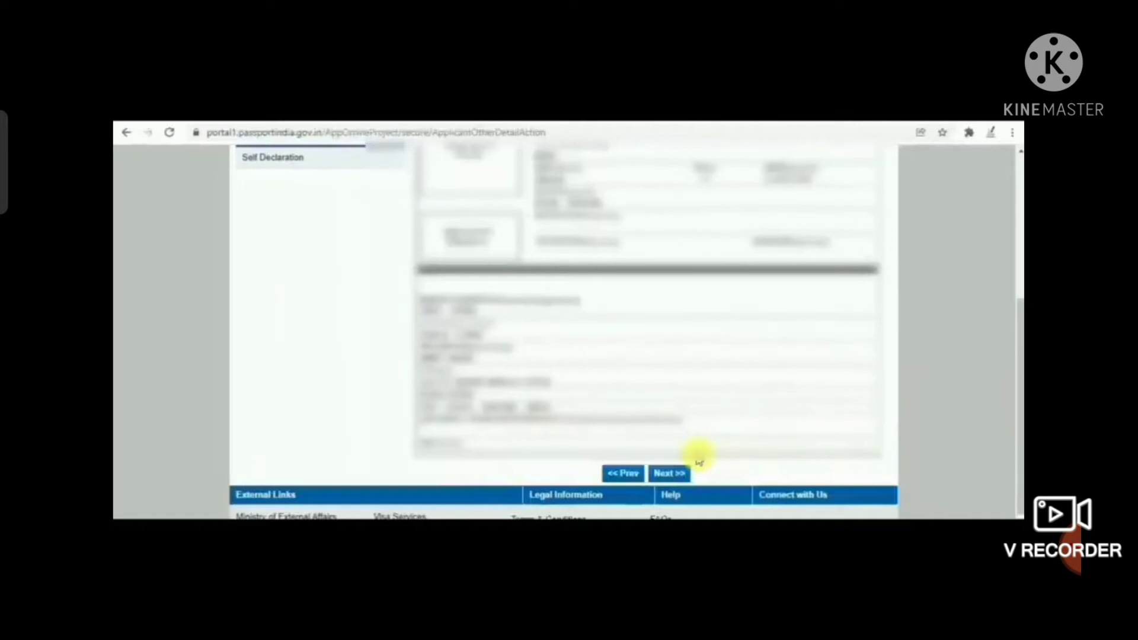
pyautogui.click(678, 474)
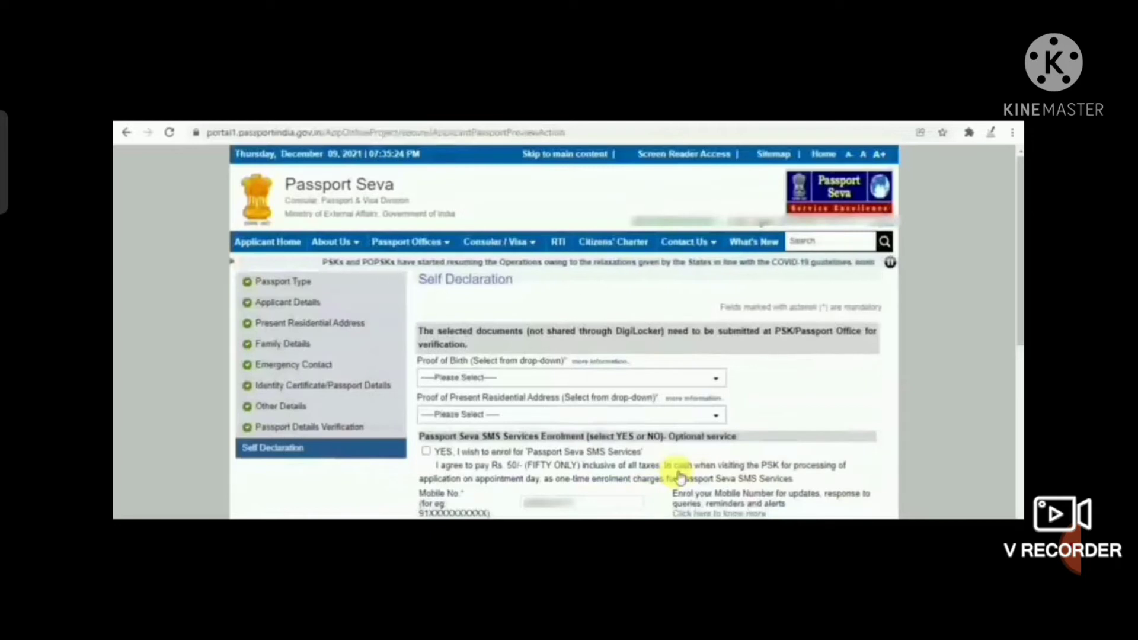
# Choose Aadhaar Card/E-Aadhaar as proof of birth and Aadhaar Card (Address Proof) as proof of present residential address, dismissing the DigiLocker notices
pyautogui.click(630, 377)
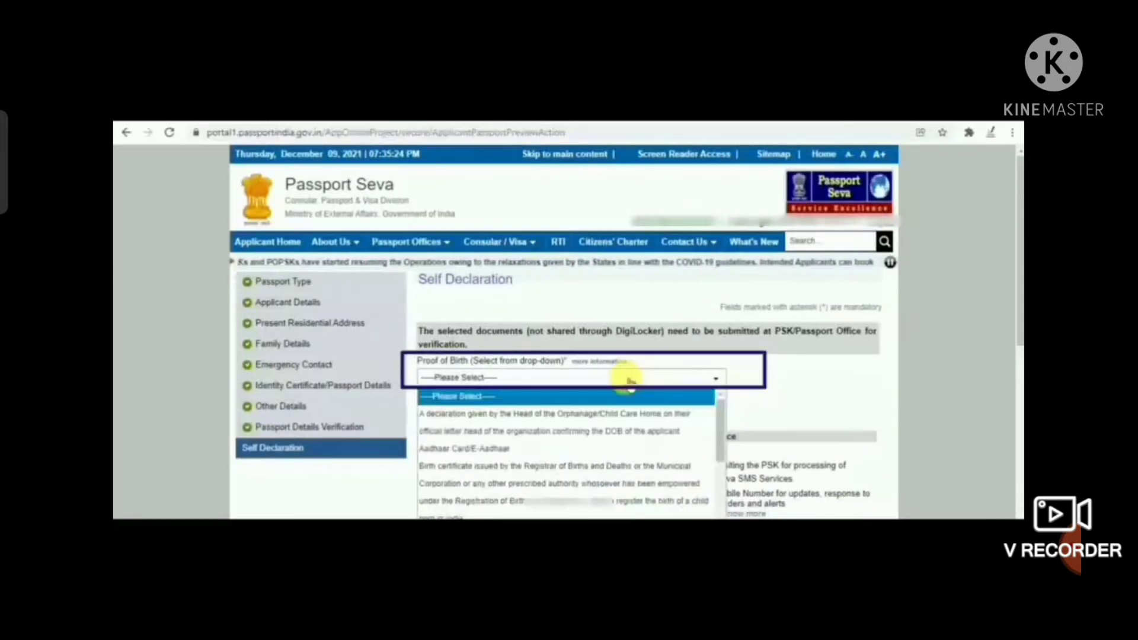
pyautogui.click(612, 453)
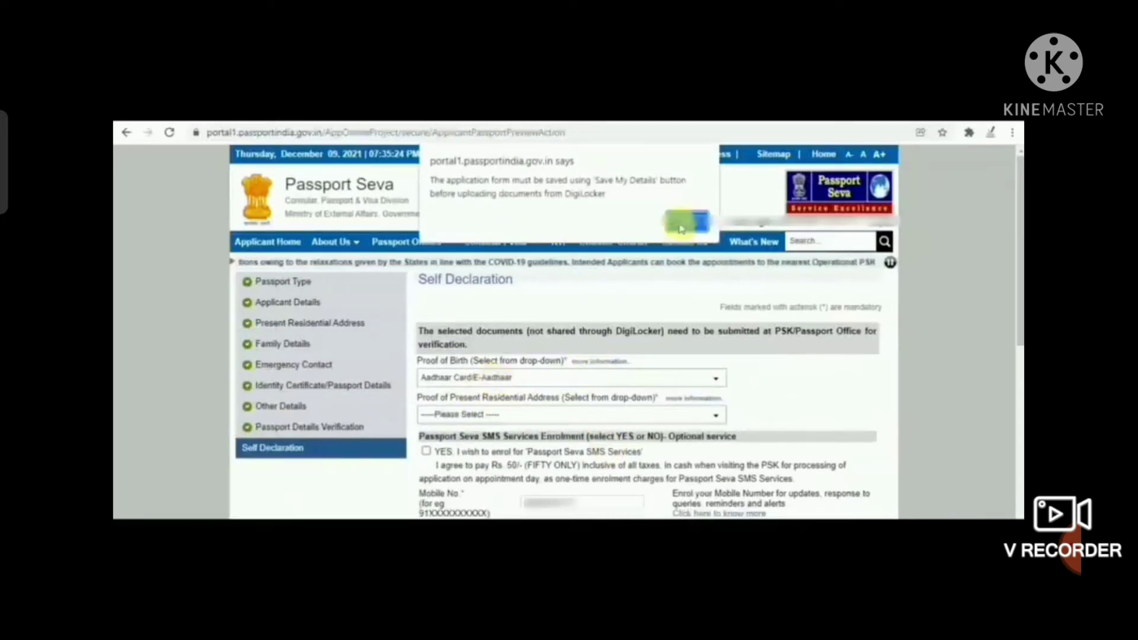
pyautogui.click(681, 224)
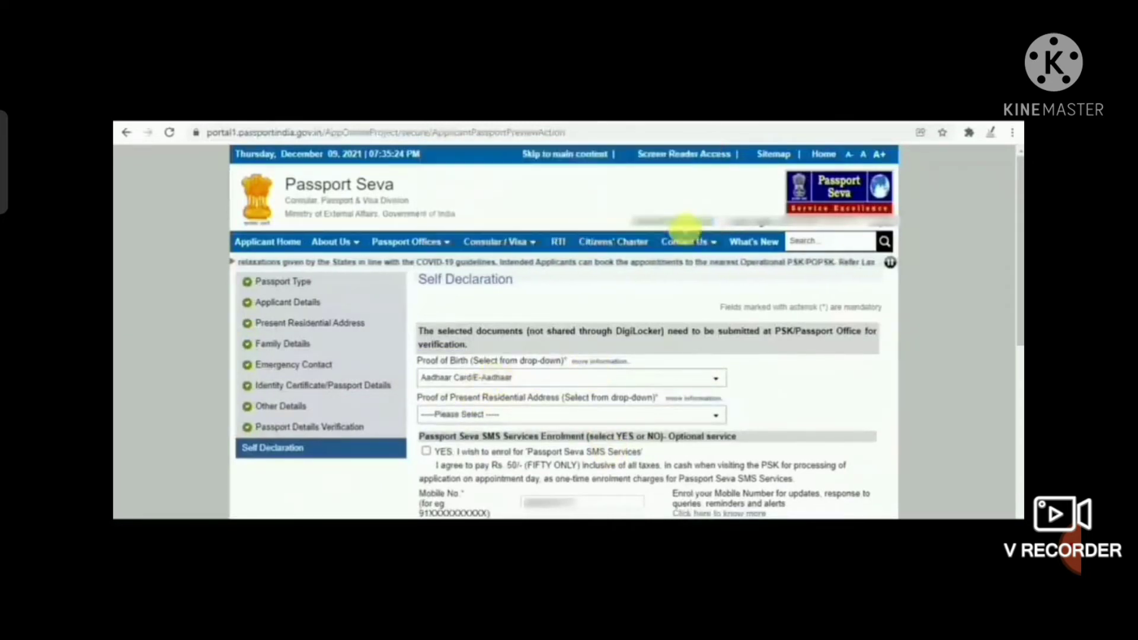
pyautogui.click(580, 417)
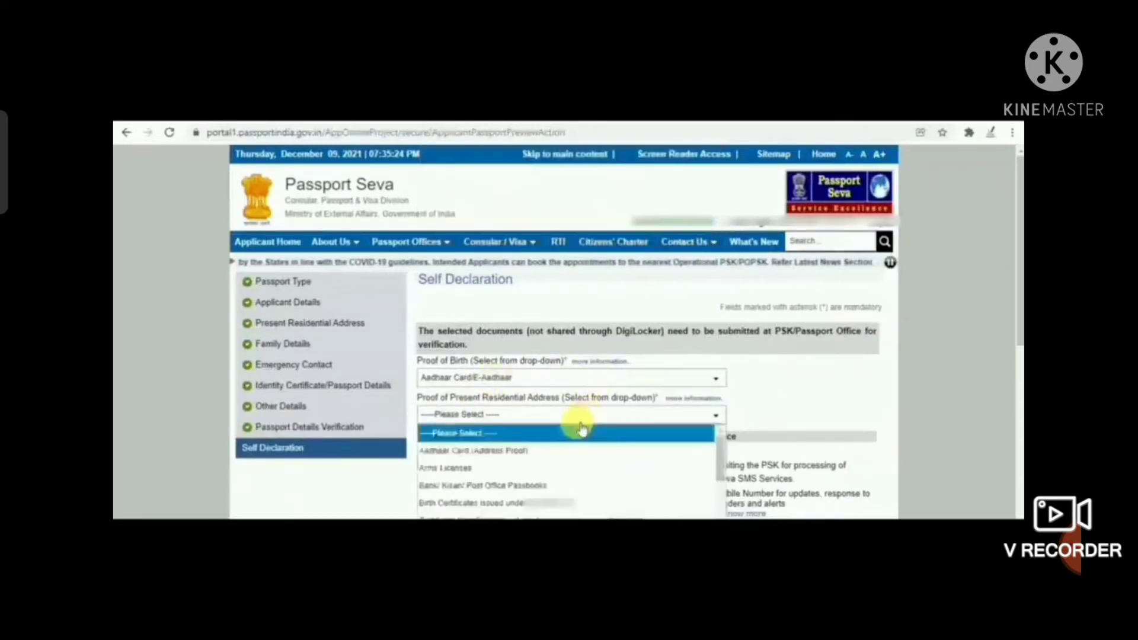
pyautogui.click(560, 462)
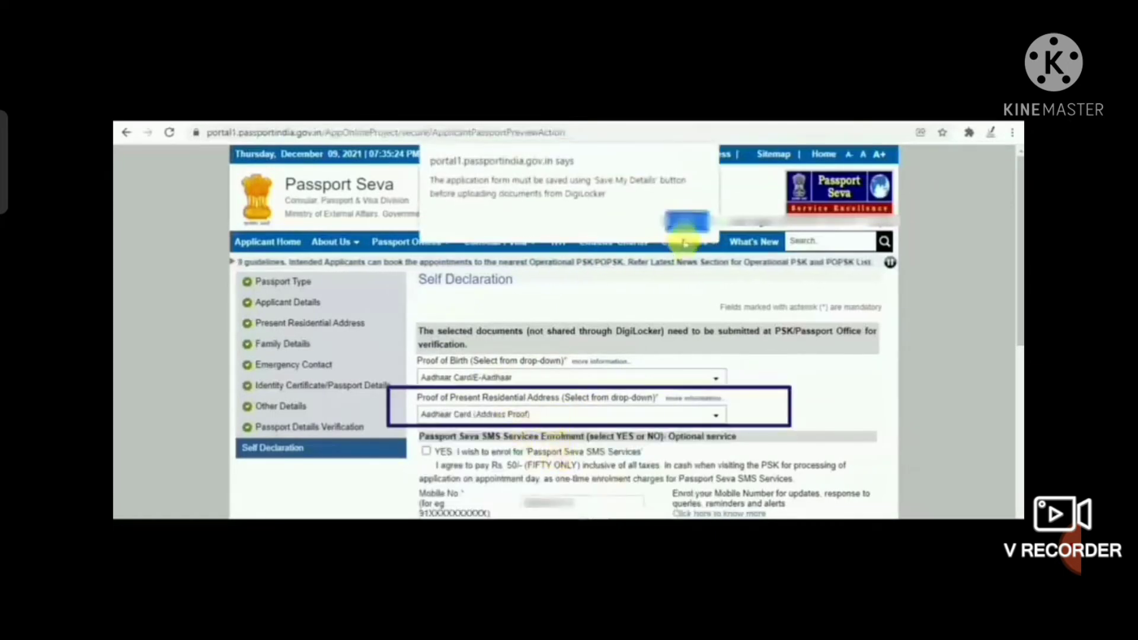
pyautogui.click(683, 225)
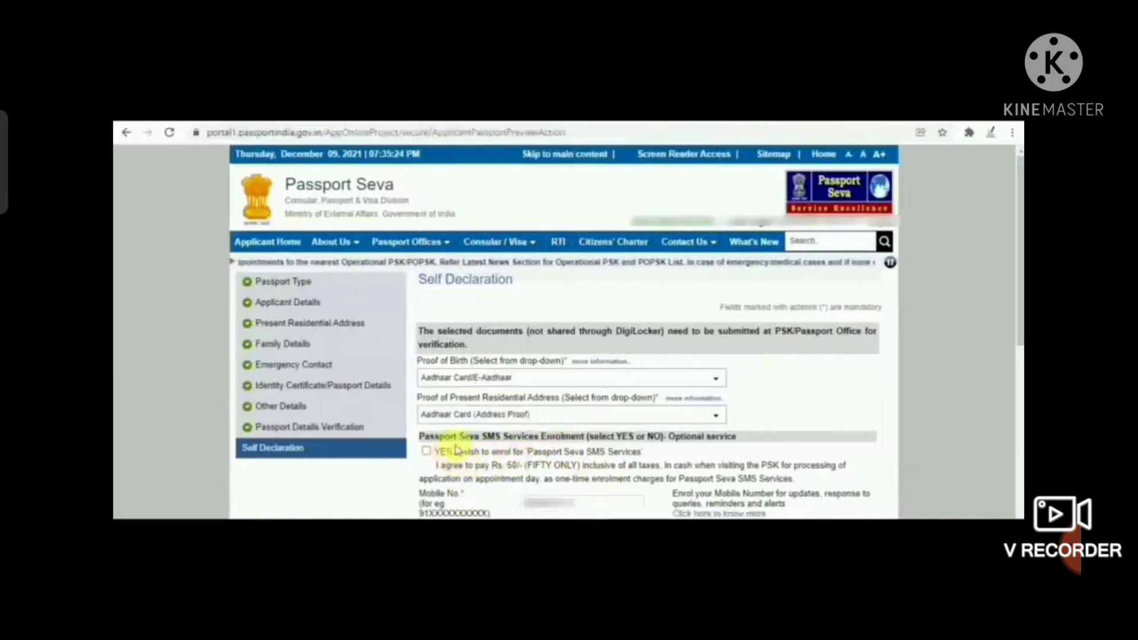
# Opt in to the Passport Seva SMS Services enrolment with its Rs. 50 charge
pyautogui.moveTo(427, 437); pyautogui.dragTo(563, 450)
pyautogui.click(561, 439)
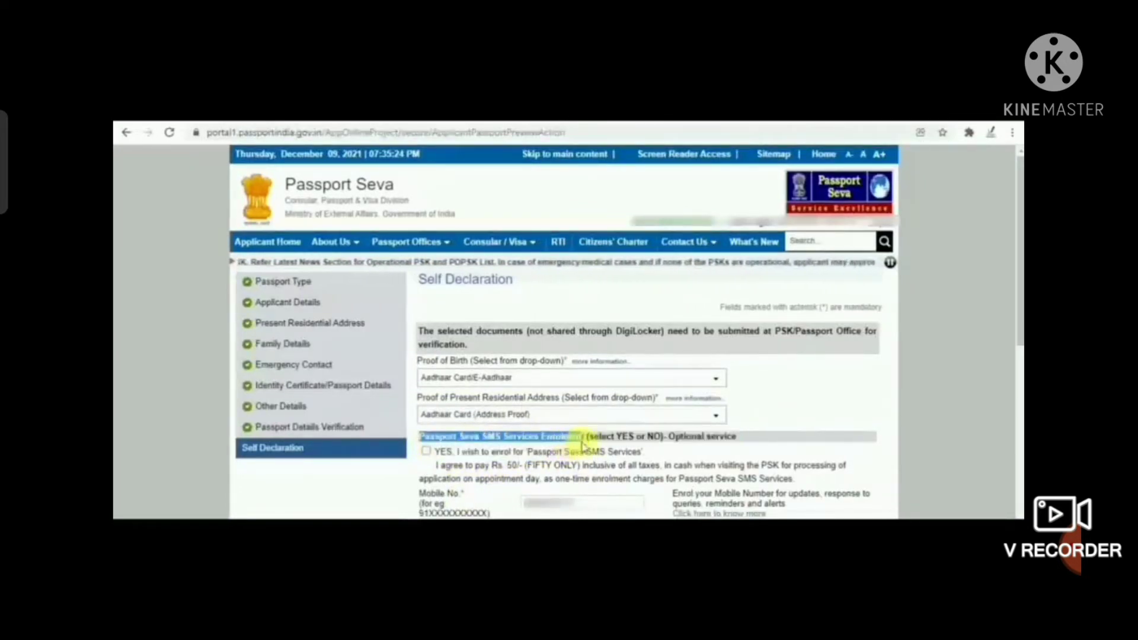
pyautogui.click(427, 452)
pyautogui.moveTo(492, 465); pyautogui.dragTo(509, 474)
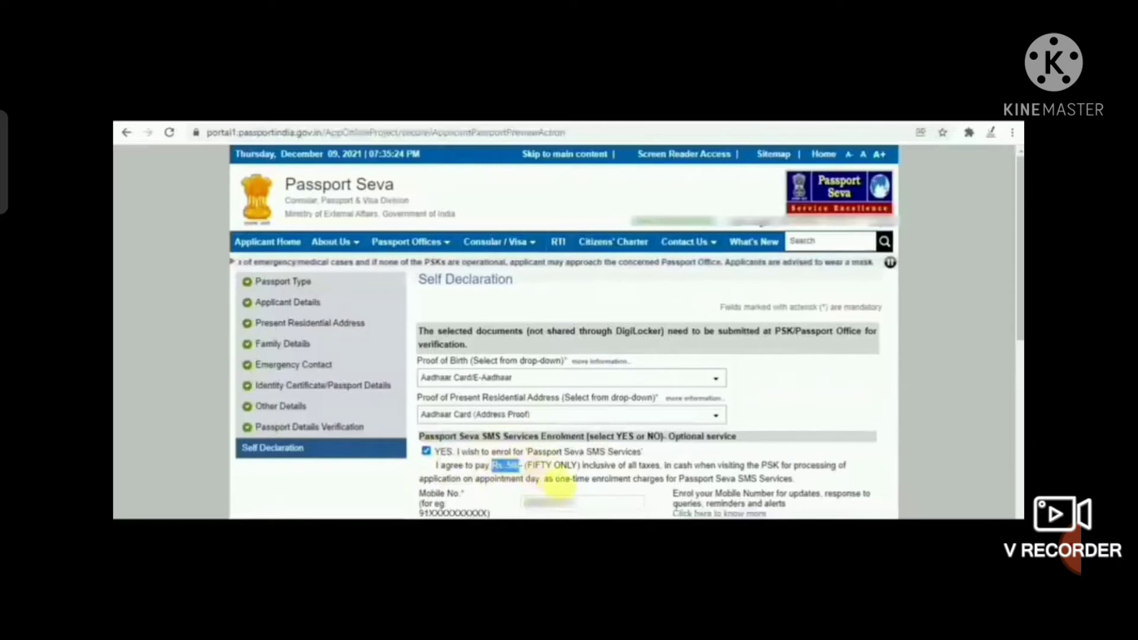
pyautogui.click(558, 488)
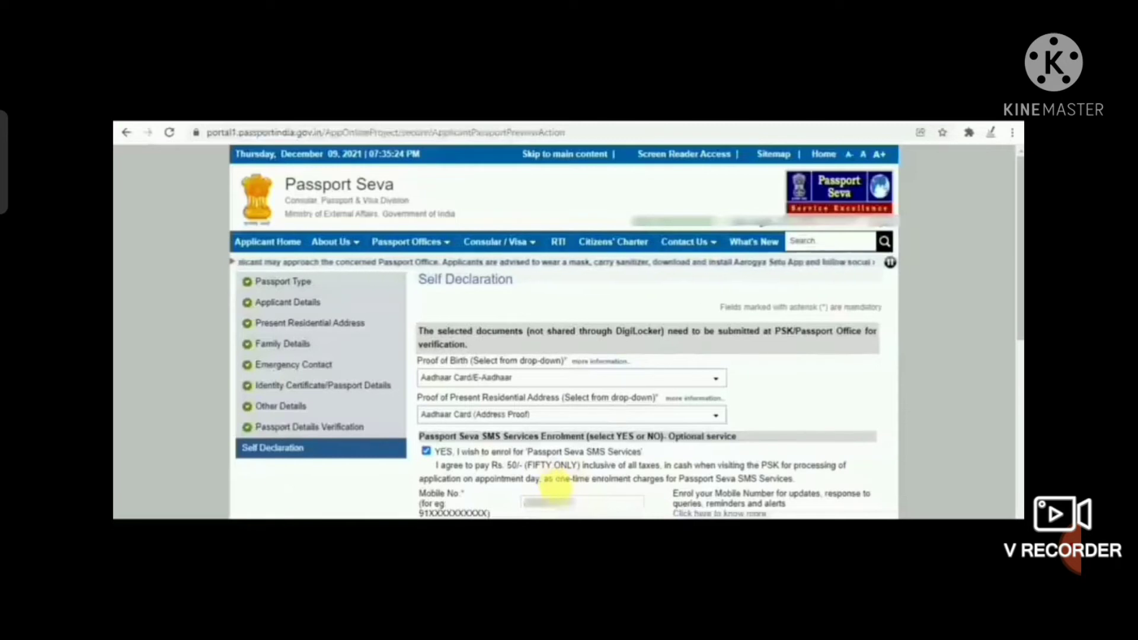
pyautogui.scroll(-5, 557, 488)
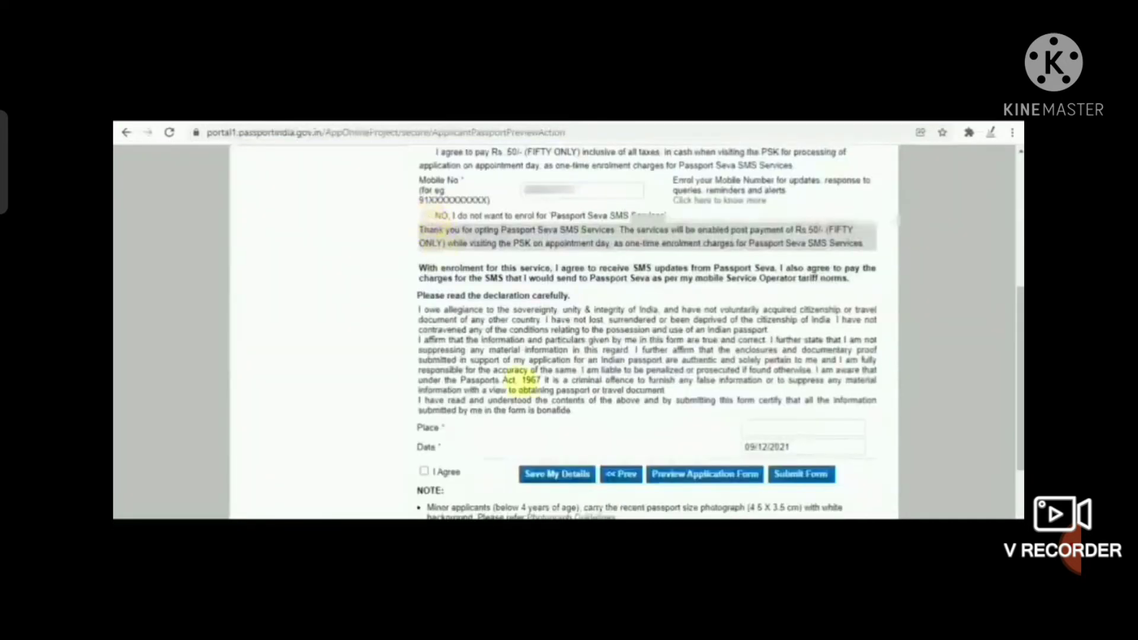